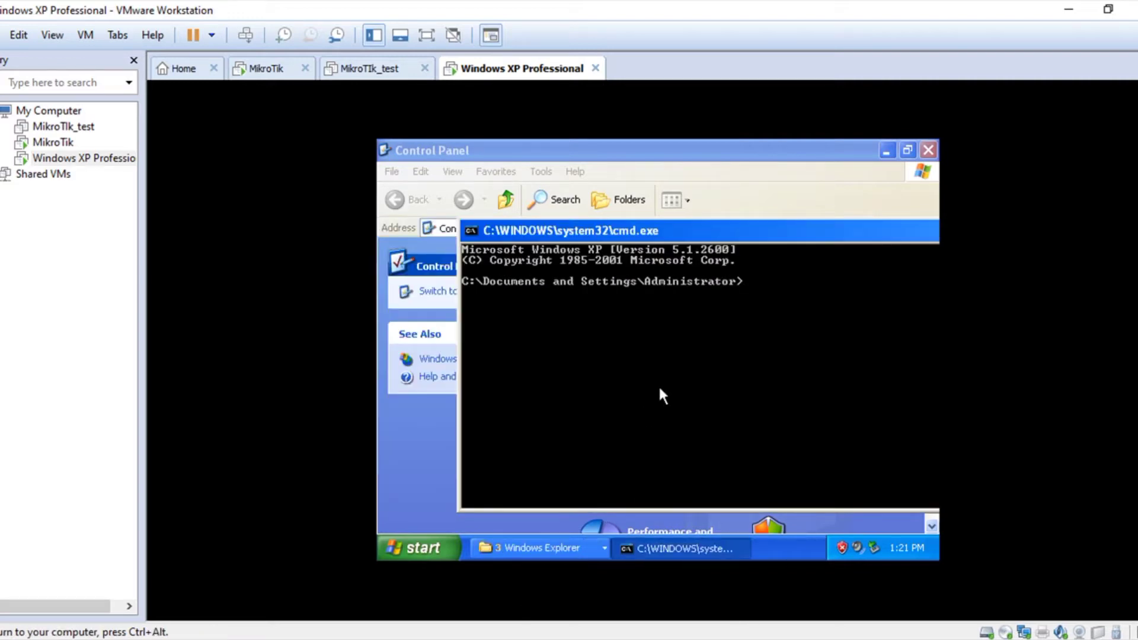
Step: Ping google.com from the XP command prompt and stop it after three replies
text(ping google.com)
key(Return)
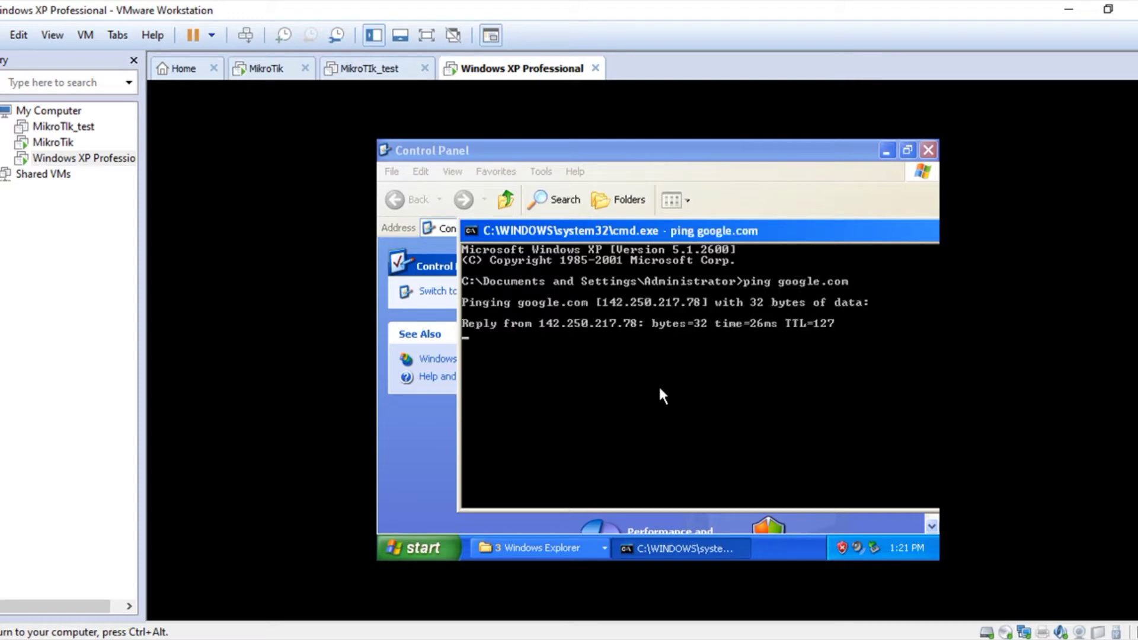
key(ctrl+c)
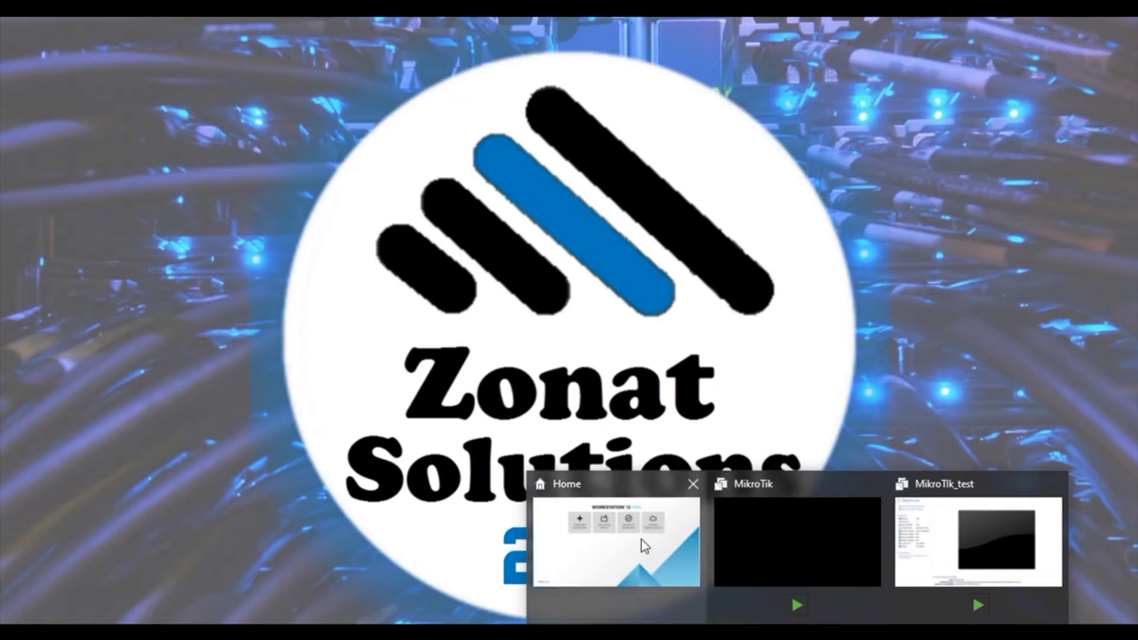
Step: Bring the VMware Home page back to the front
click(642, 544)
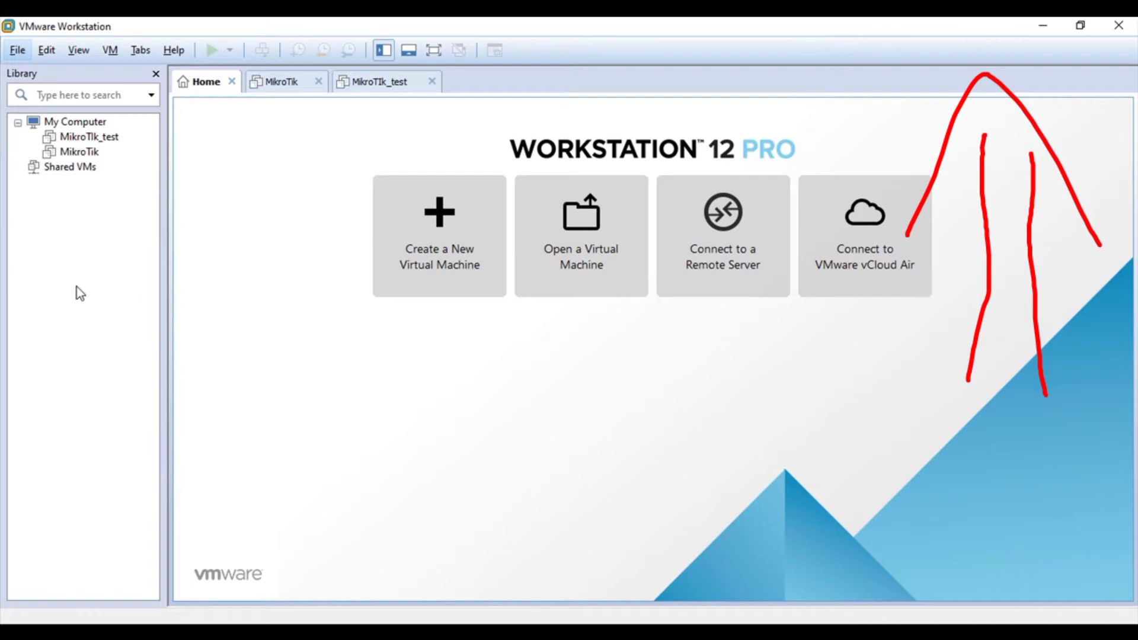
Step: Begin a Custom new VM with Workstation 12.0 compatibility using the WXPVOL_EN.iso installer image
click(438, 274)
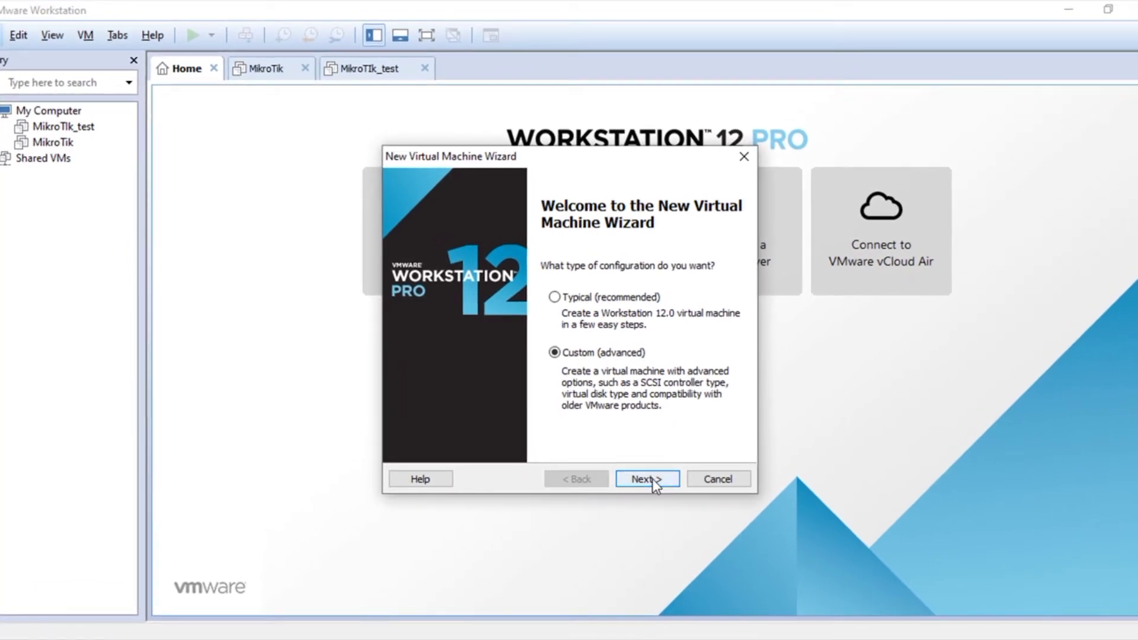
click(654, 482)
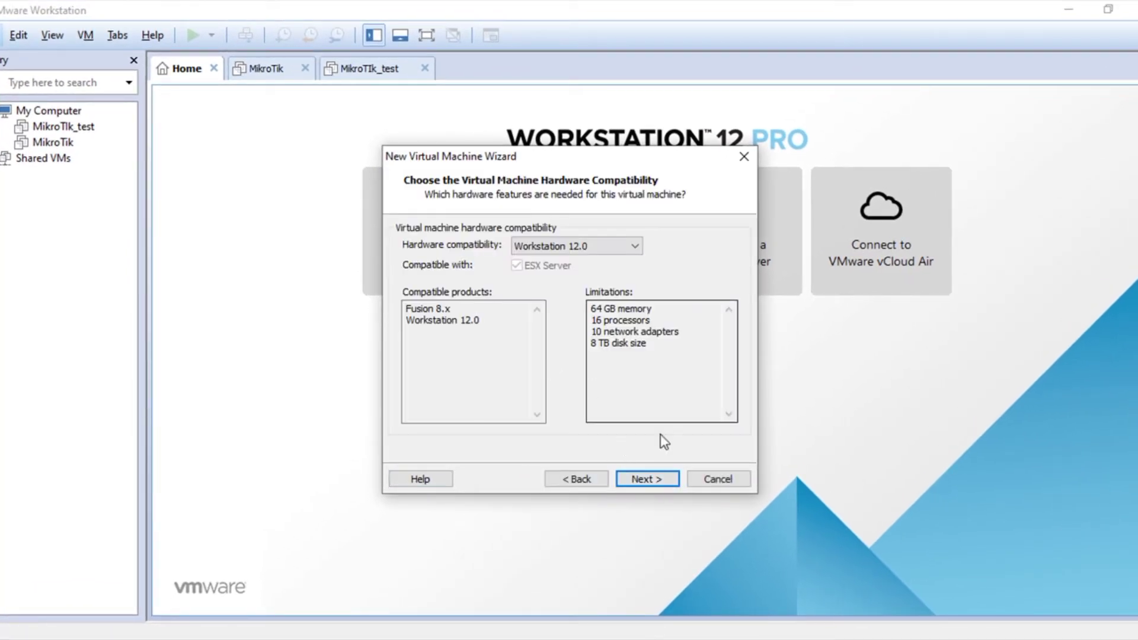
click(659, 478)
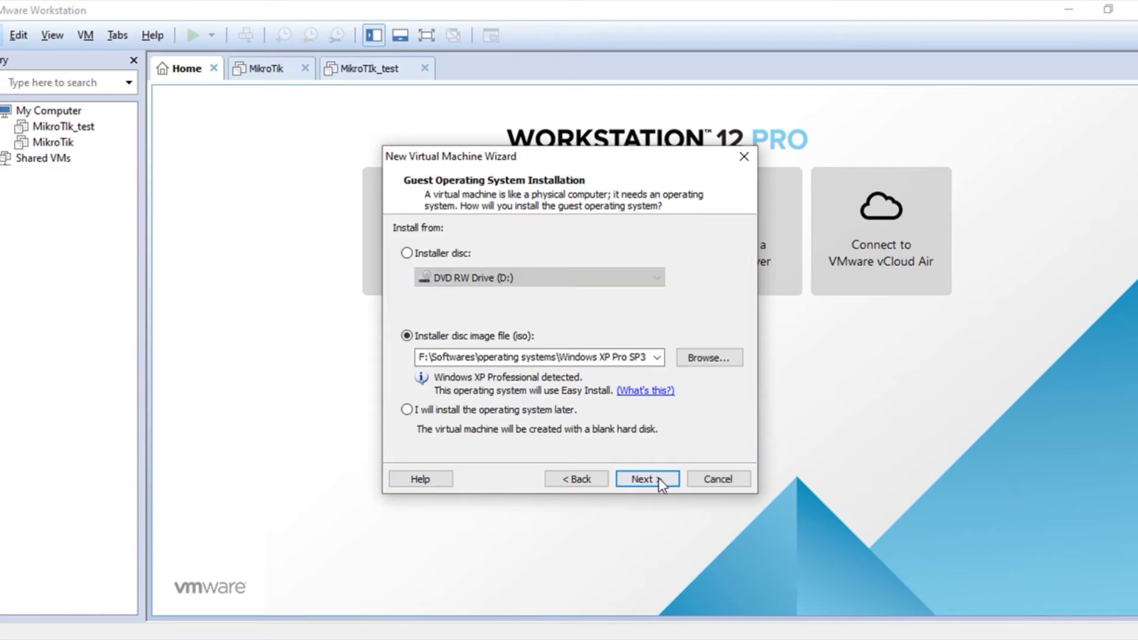
click(704, 360)
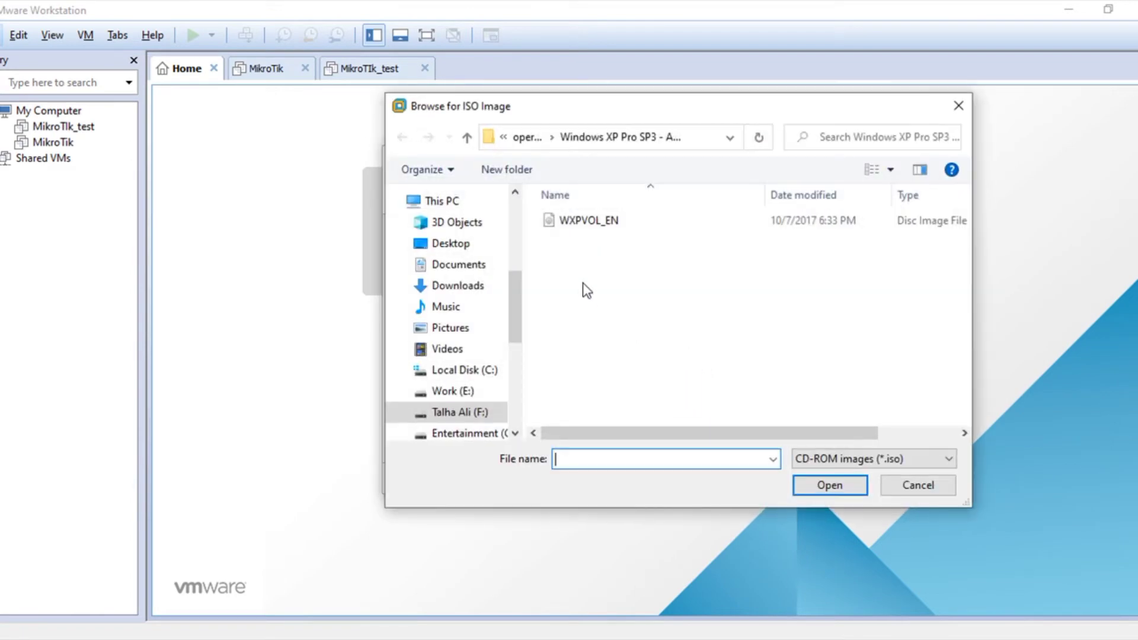
double_click(581, 222)
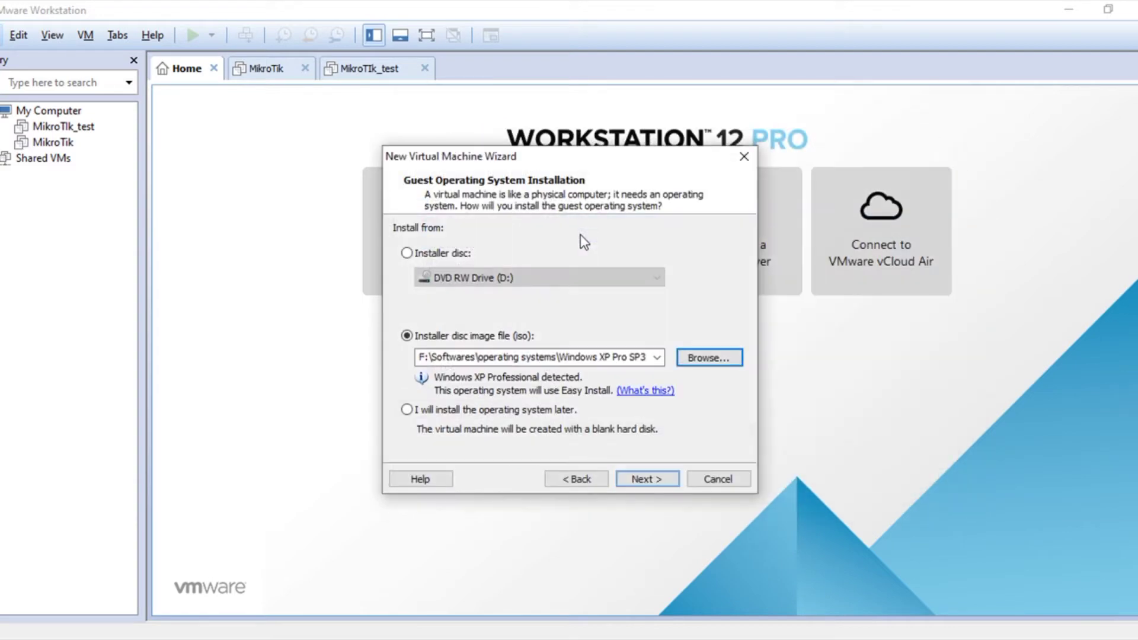
click(637, 478)
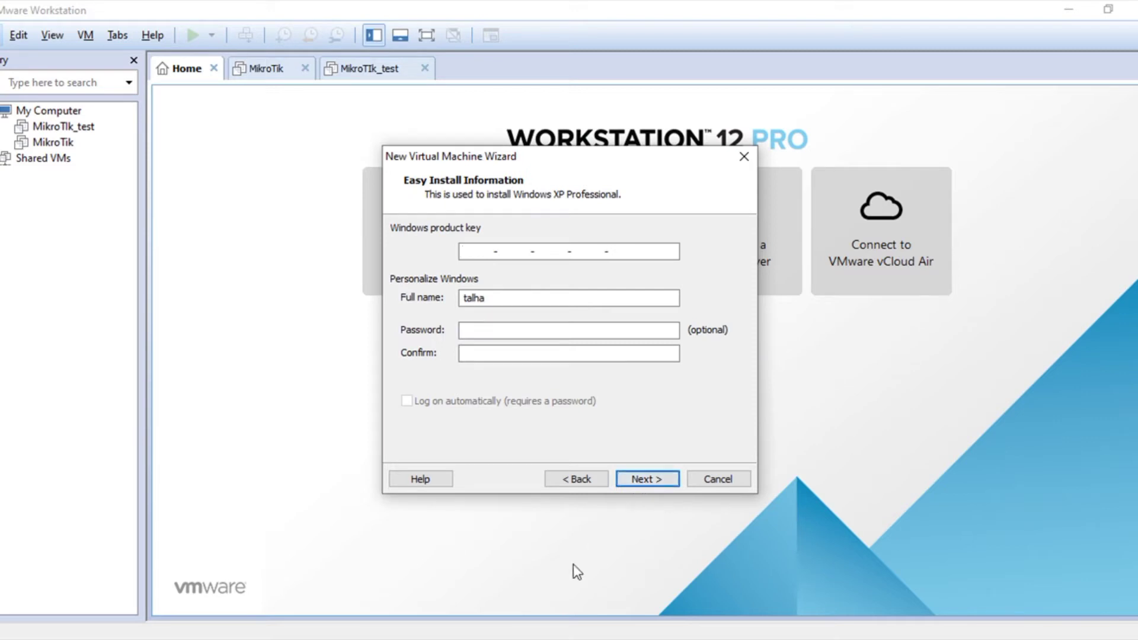
Step: Paste the Windows XP product key from the browser and enter the owner's full name
mouse_move(551, 639)
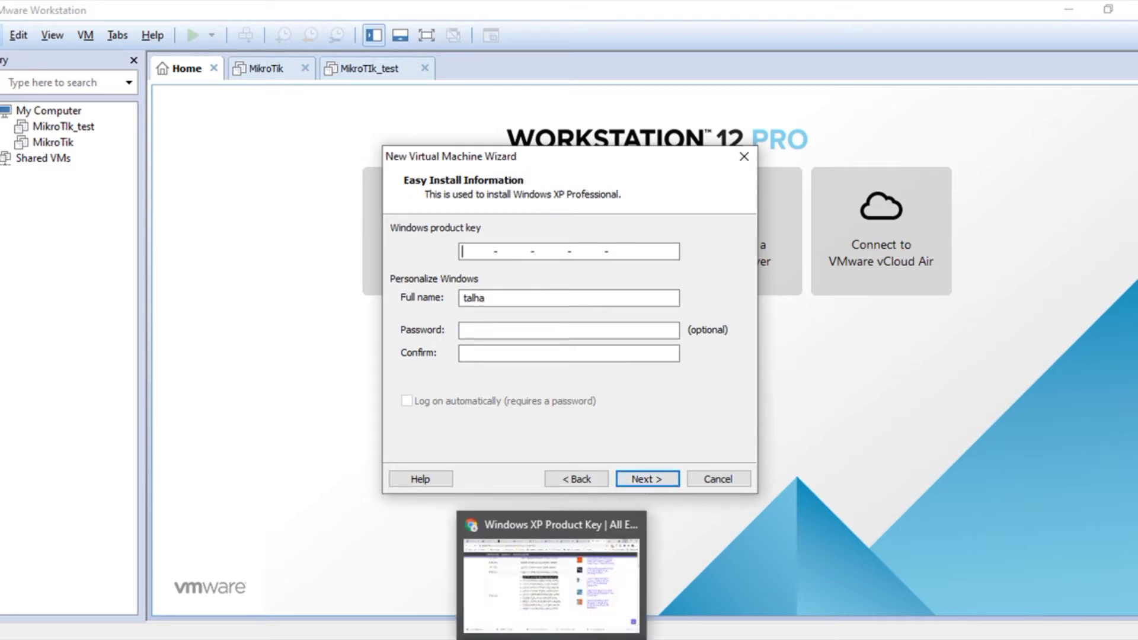
click(560, 595)
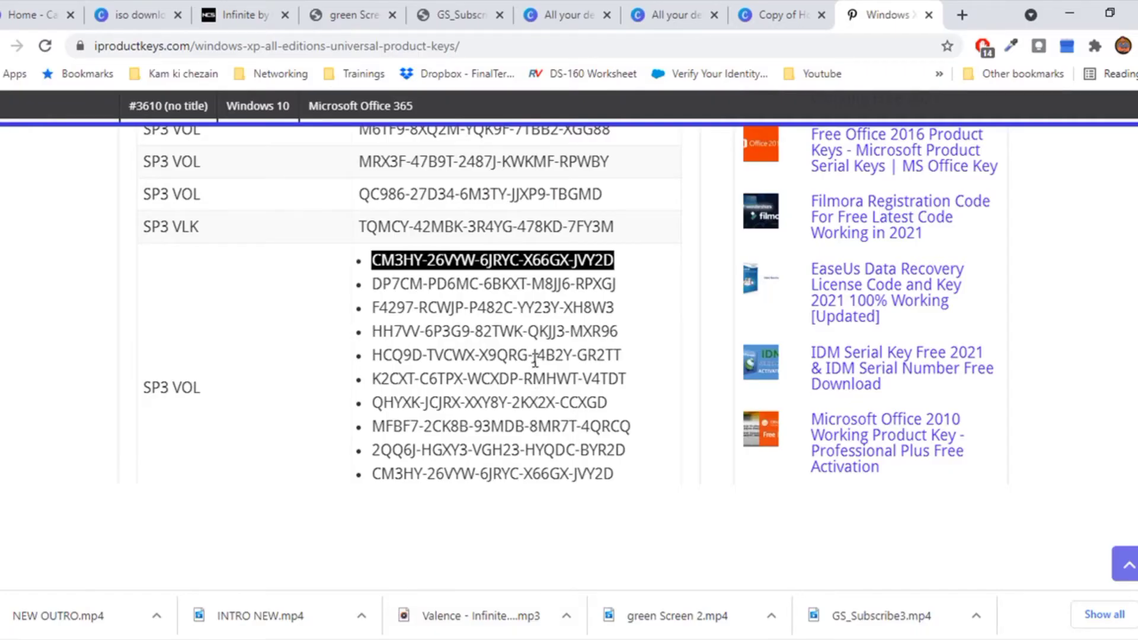
mouse_move(819, 638)
click(848, 600)
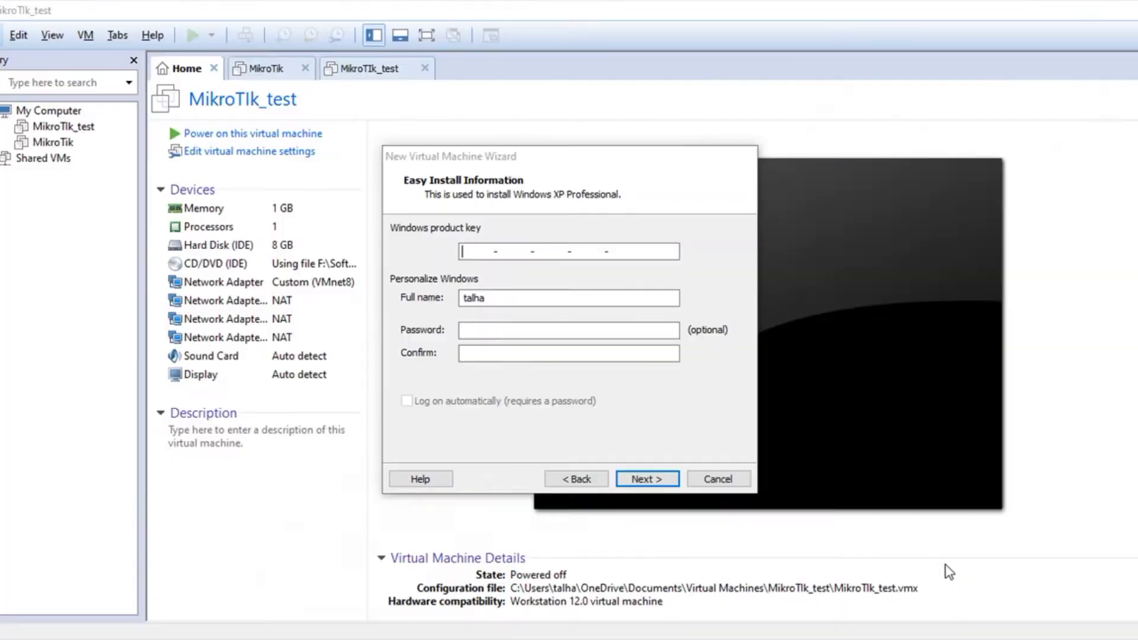
key(ctrl+v)
double_click(475, 297)
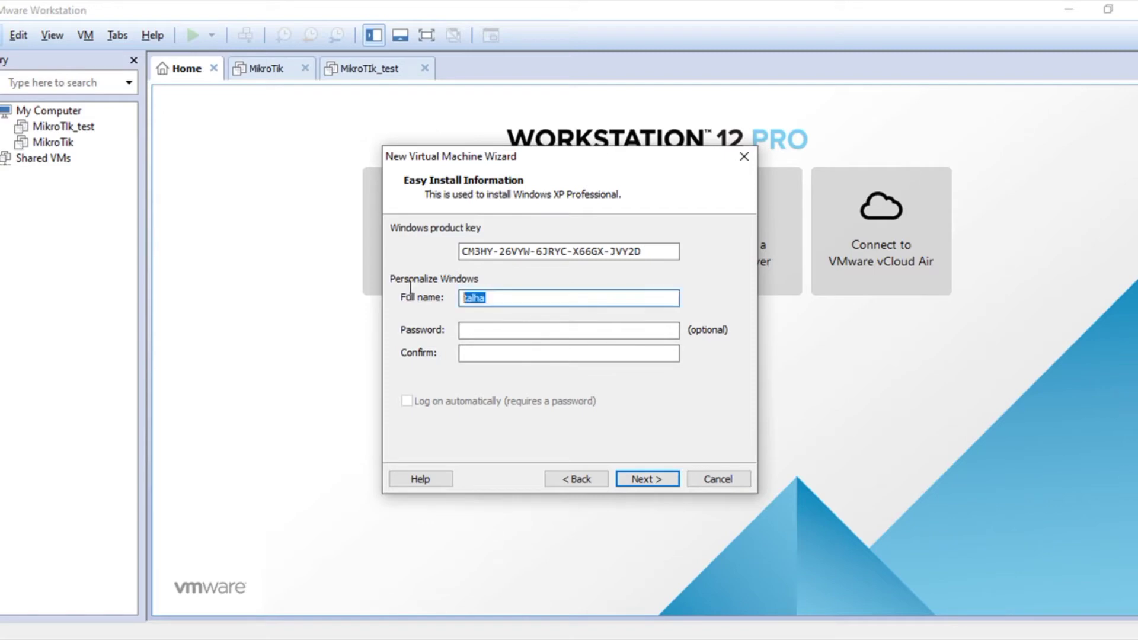
text(Talha Ali)
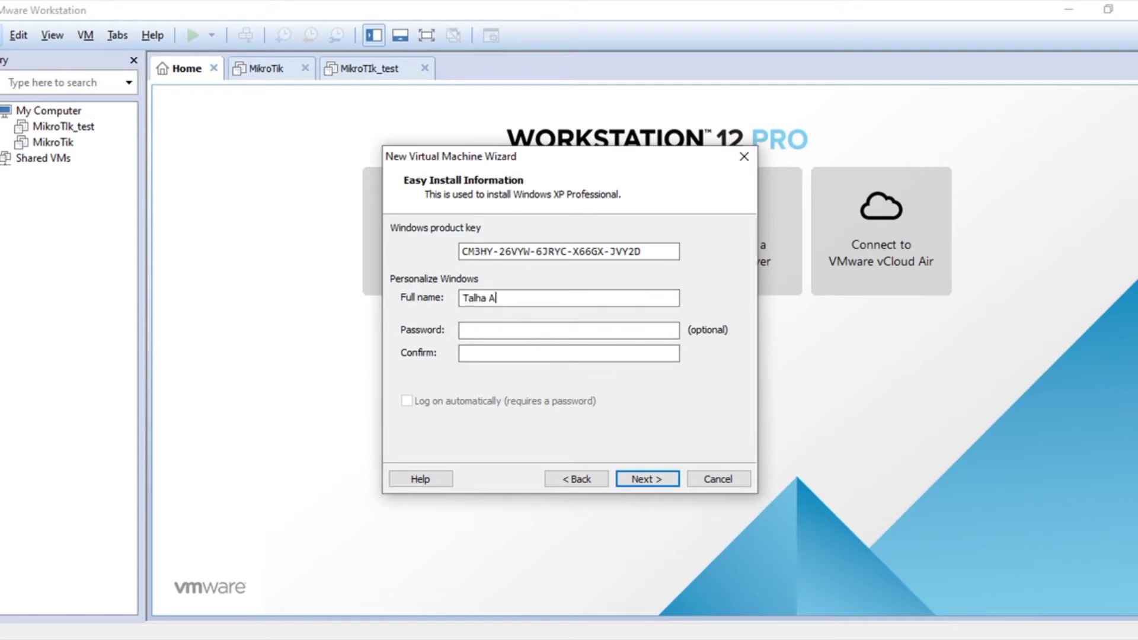
Step: Turn on automatic logon and leave the Easy Install password fields empty
click(498, 330)
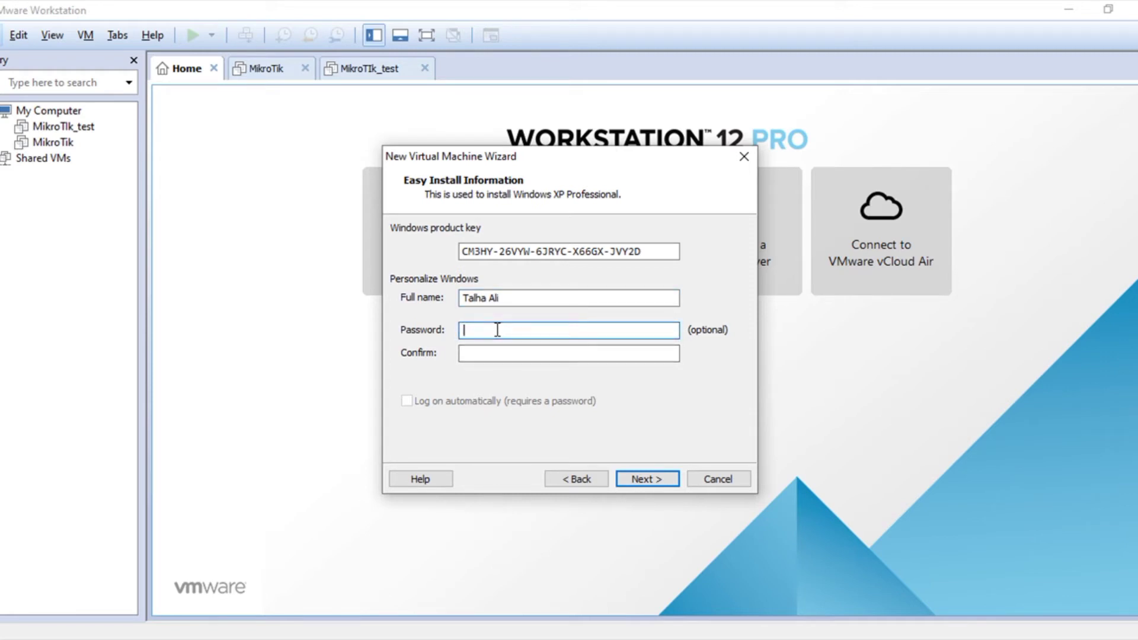
text(1234)
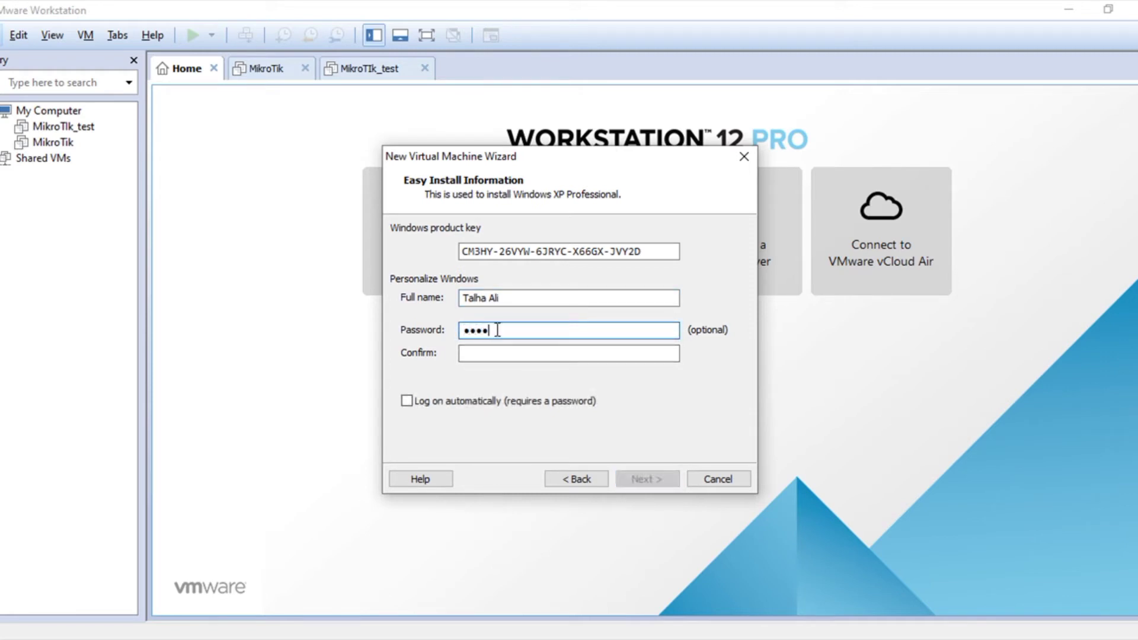
click(498, 354)
text(1234)
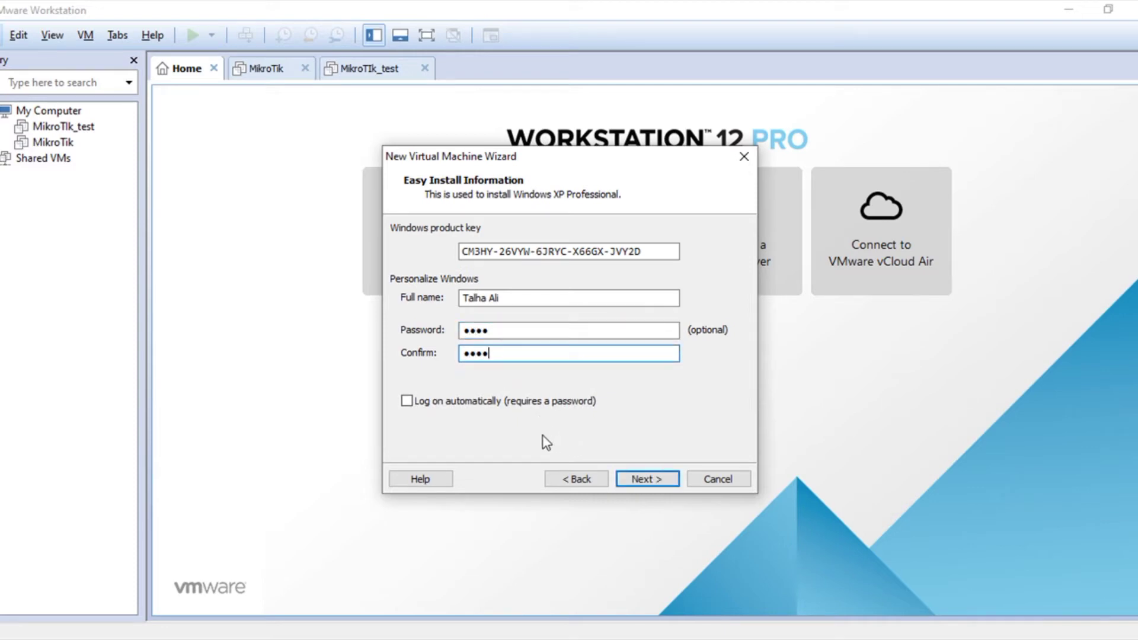
click(432, 407)
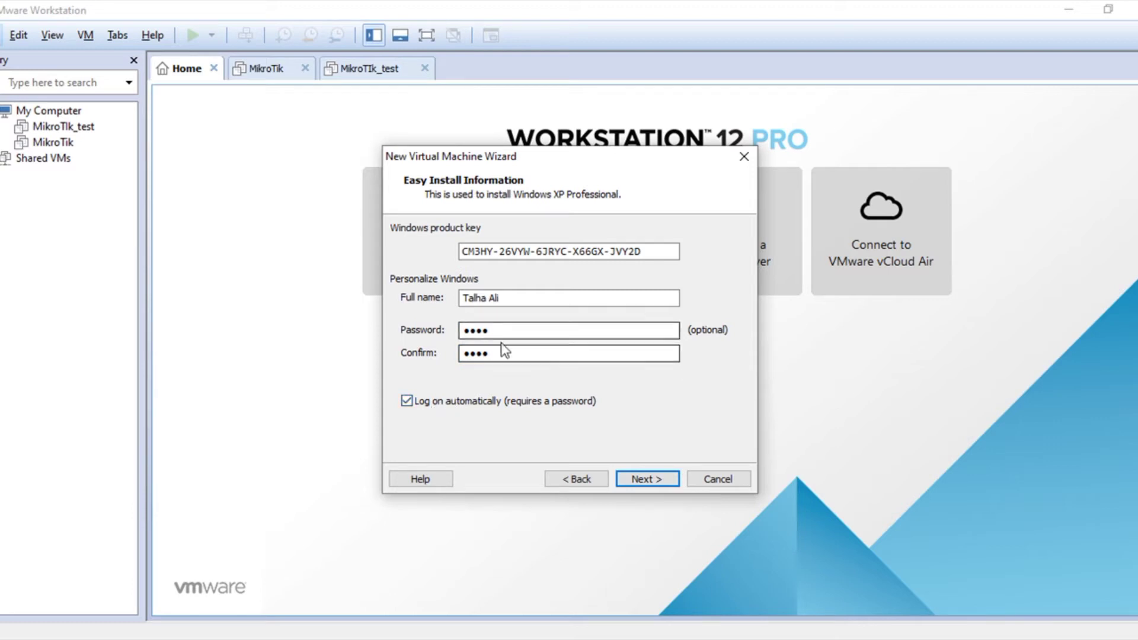
double_click(466, 353)
key(BackSpace)
key(BackSpace)
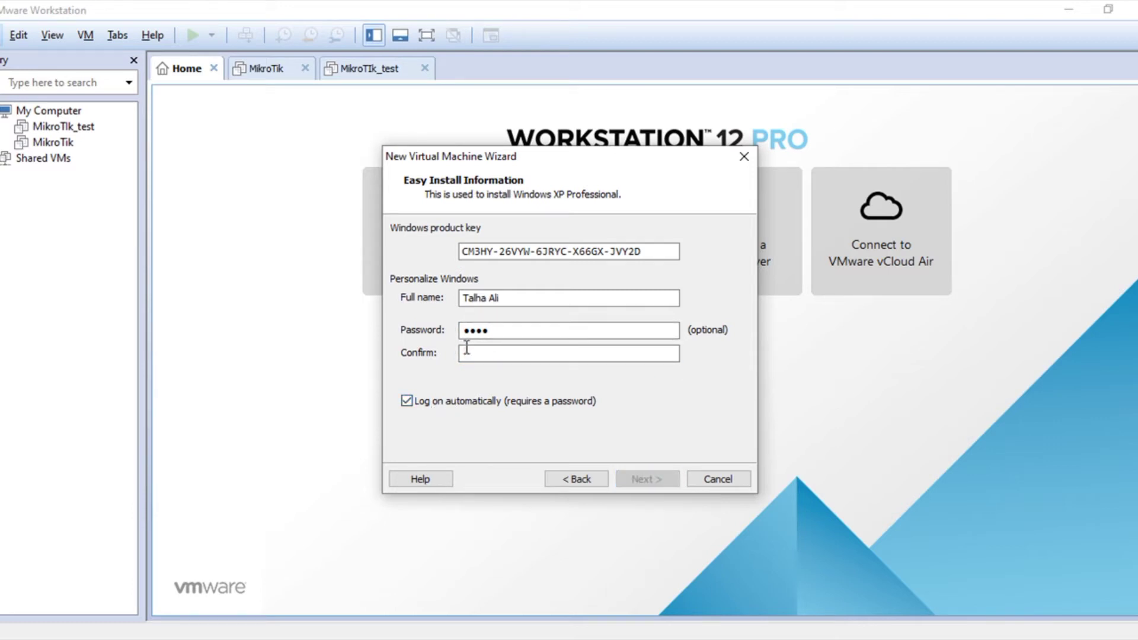
click(479, 329)
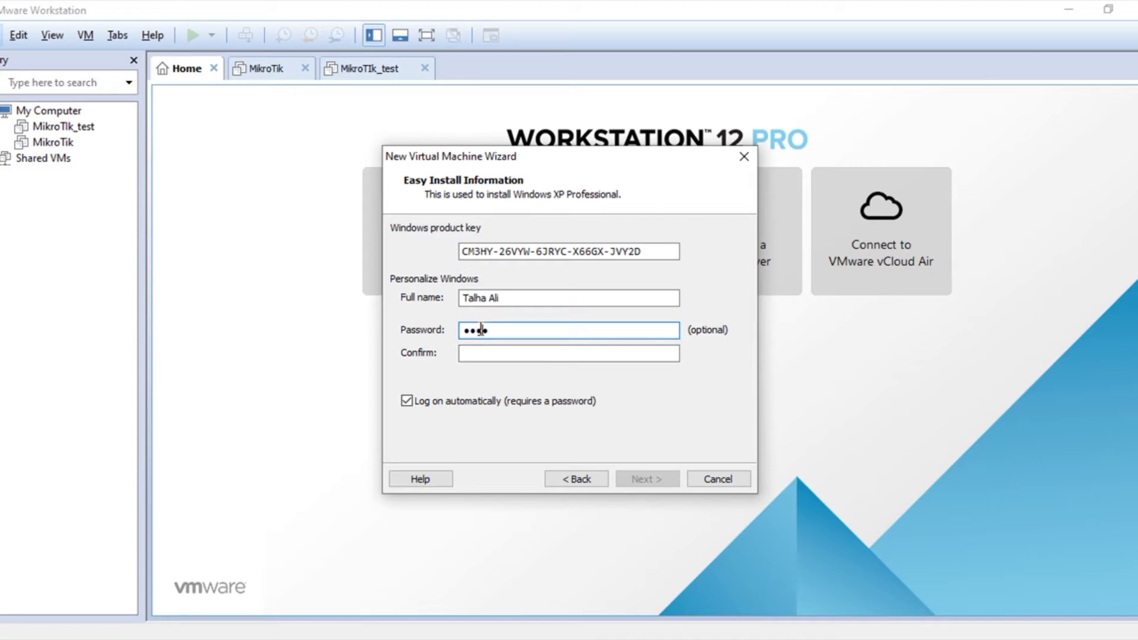
drag(482, 329, 463, 330)
key(BackSpace)
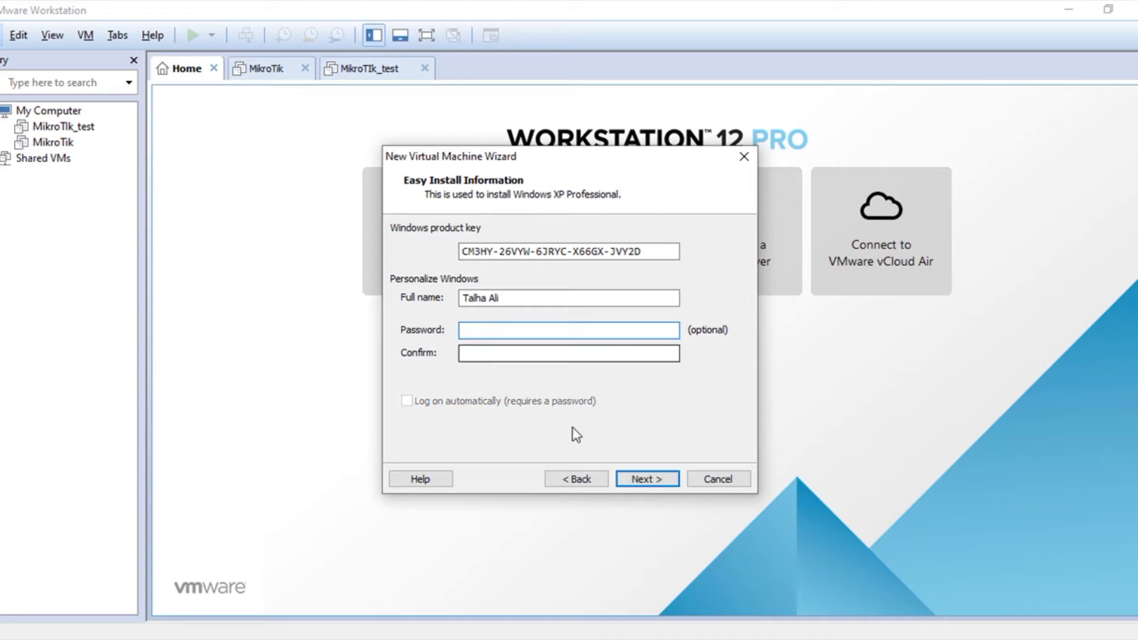
click(638, 478)
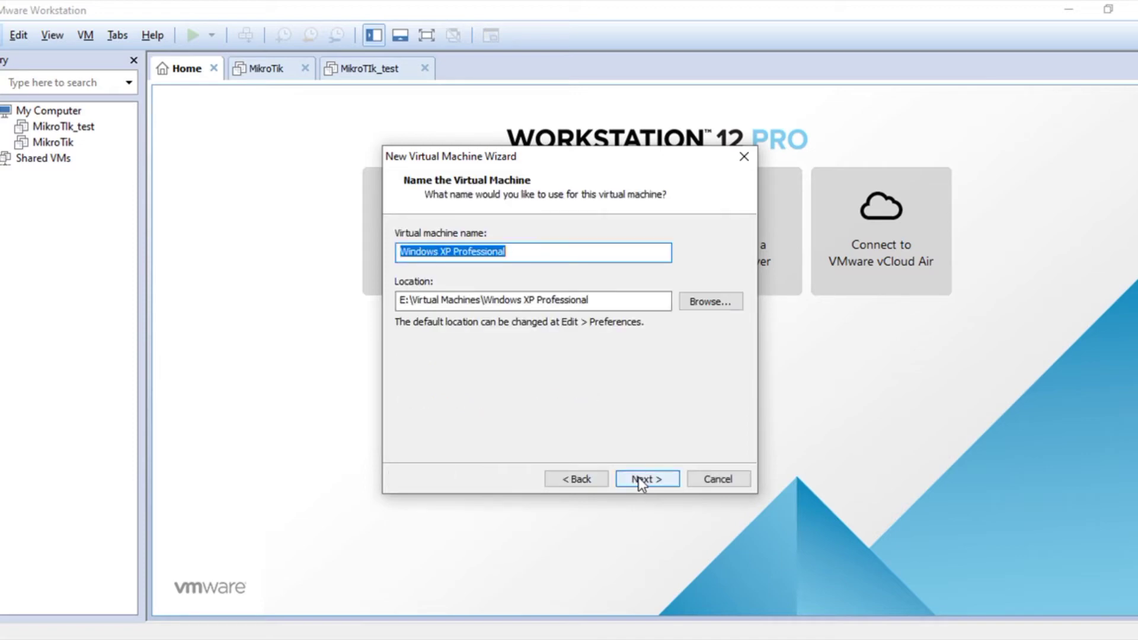
Step: Keep the name Windows XP Professional, one processor, 512 MB memory, and no network connection
click(638, 478)
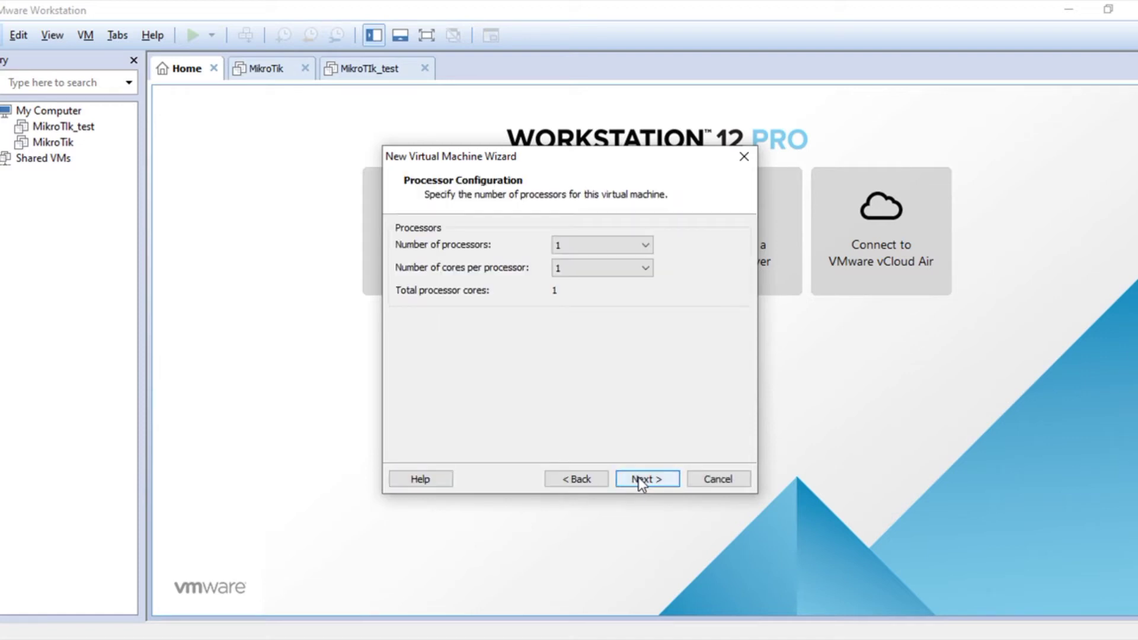
click(639, 478)
click(639, 478)
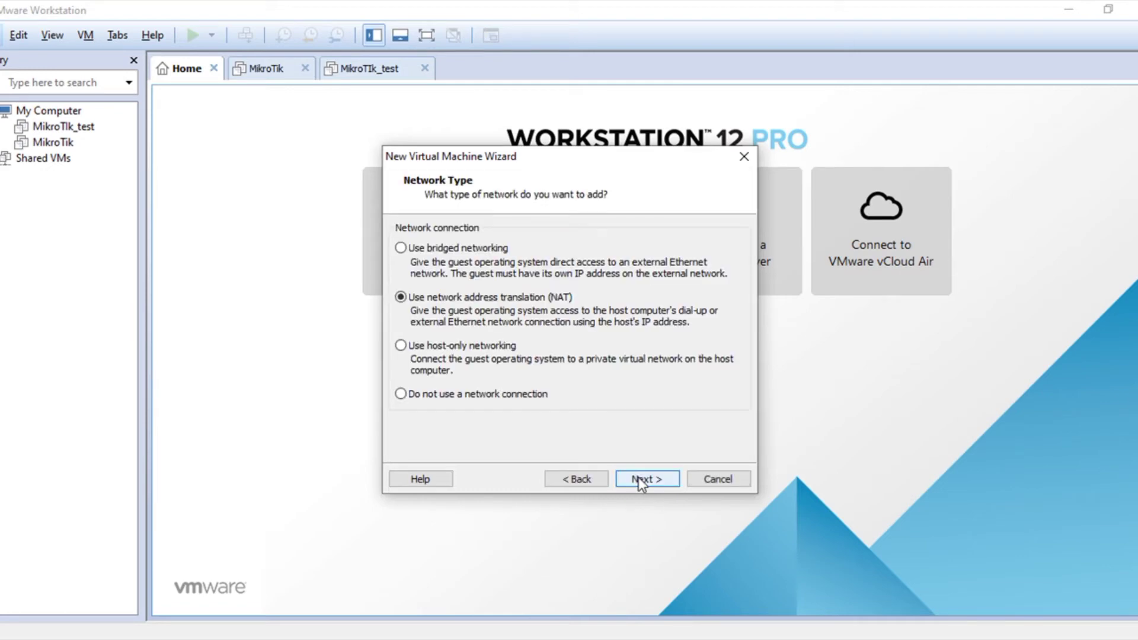
click(525, 396)
click(631, 478)
Step: Accept the default controller and a new 40 GB split SCSI disk, then create the VM
click(631, 478)
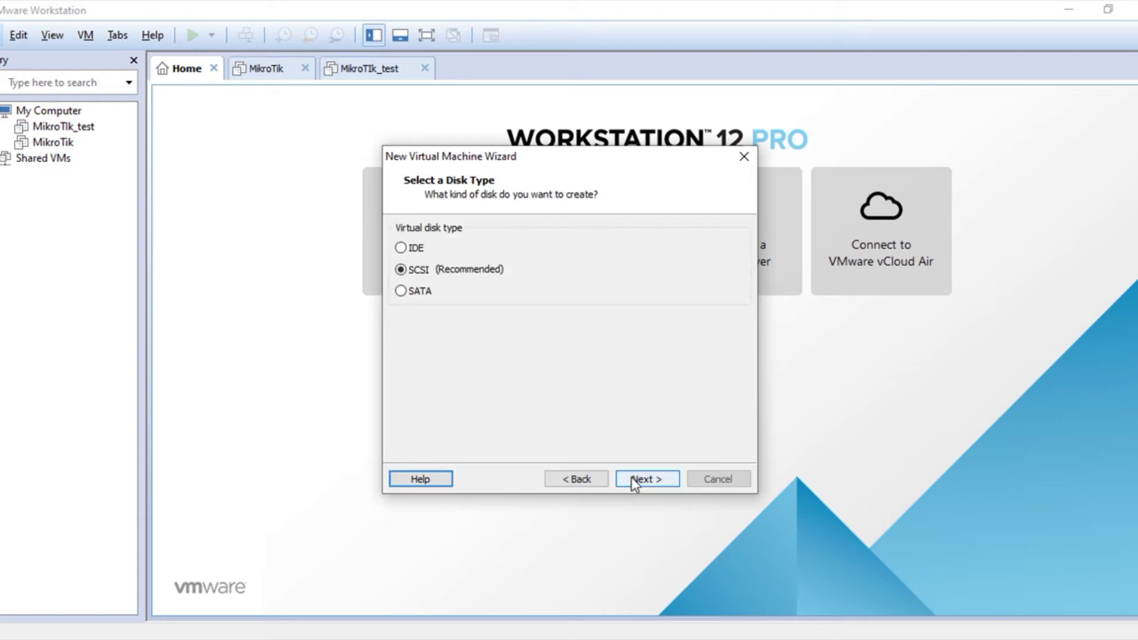
click(631, 478)
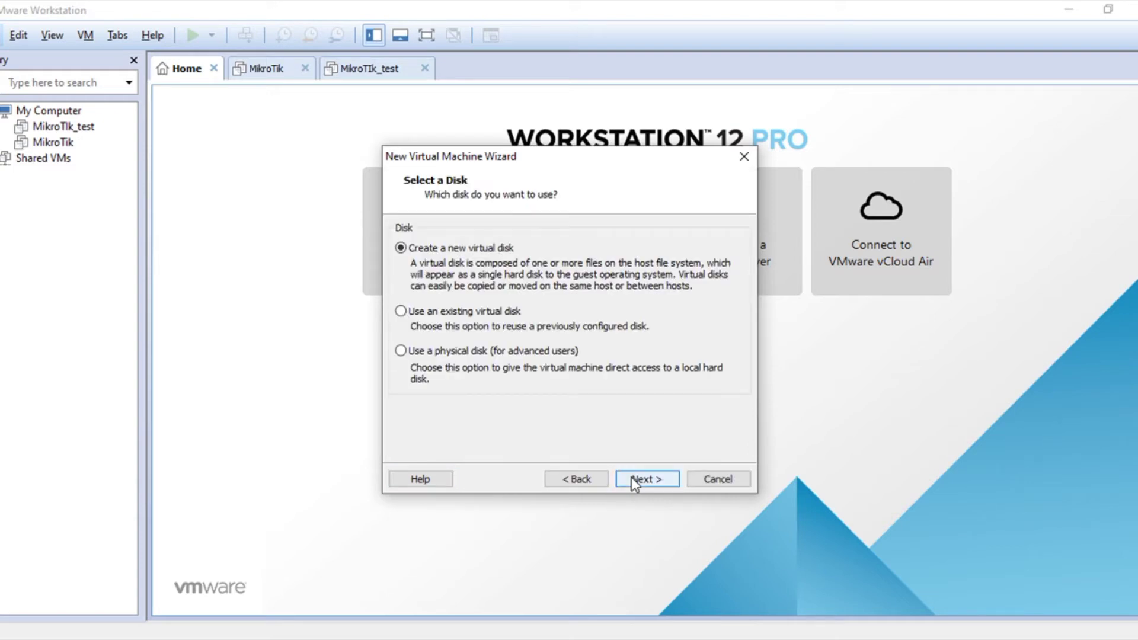
click(632, 478)
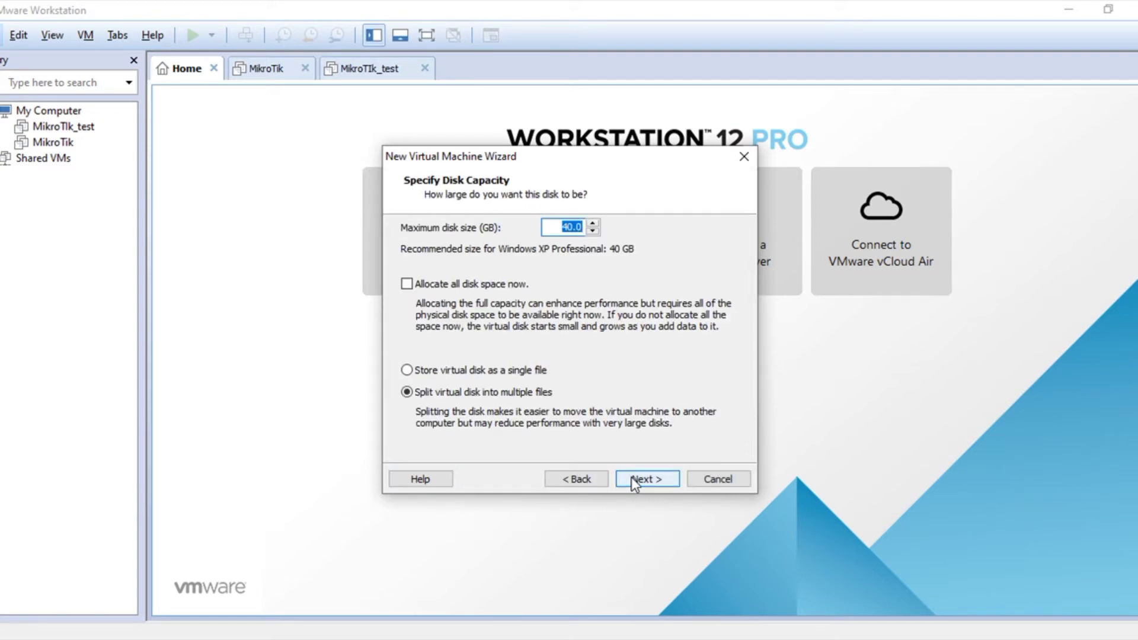
click(631, 478)
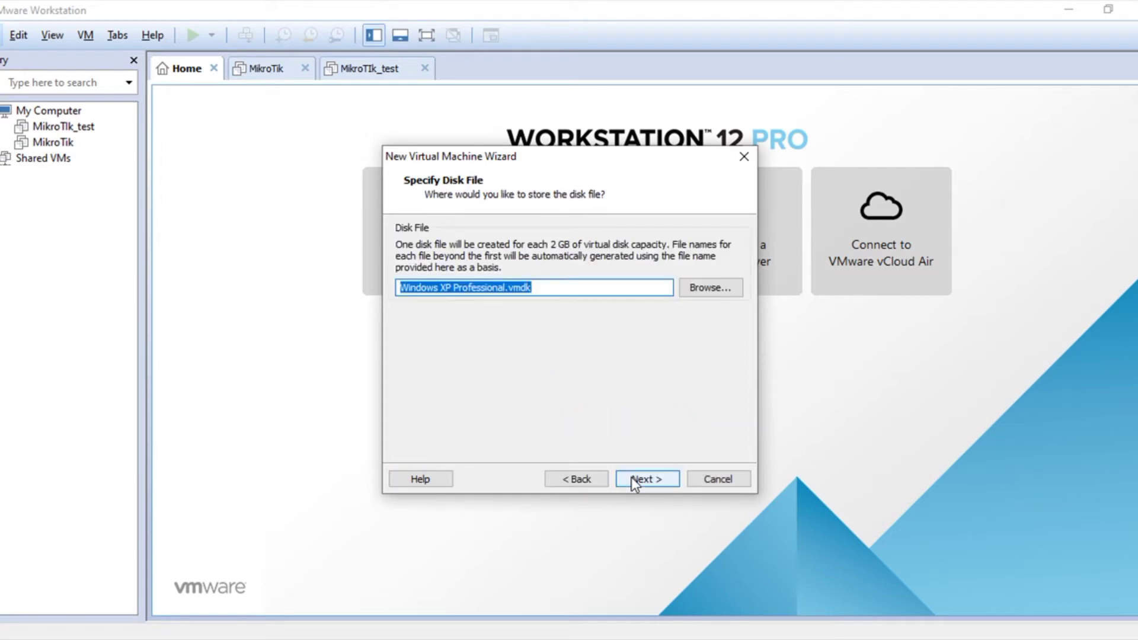
click(632, 478)
click(631, 478)
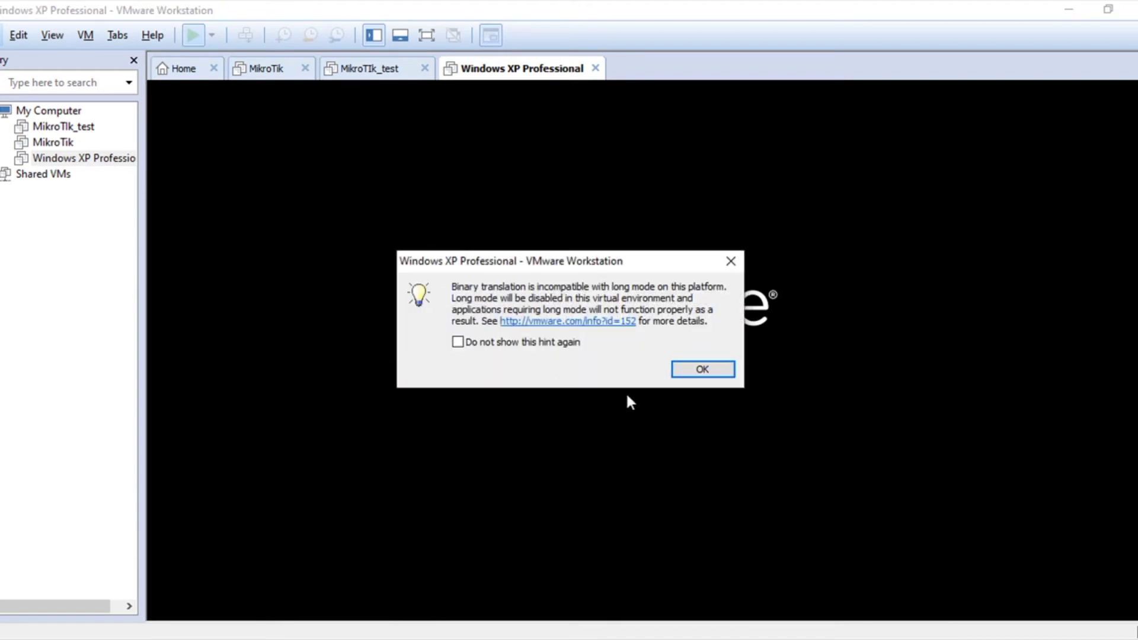
Step: Dismiss the long mode compatibility hint and the Removable Devices notice
click(703, 369)
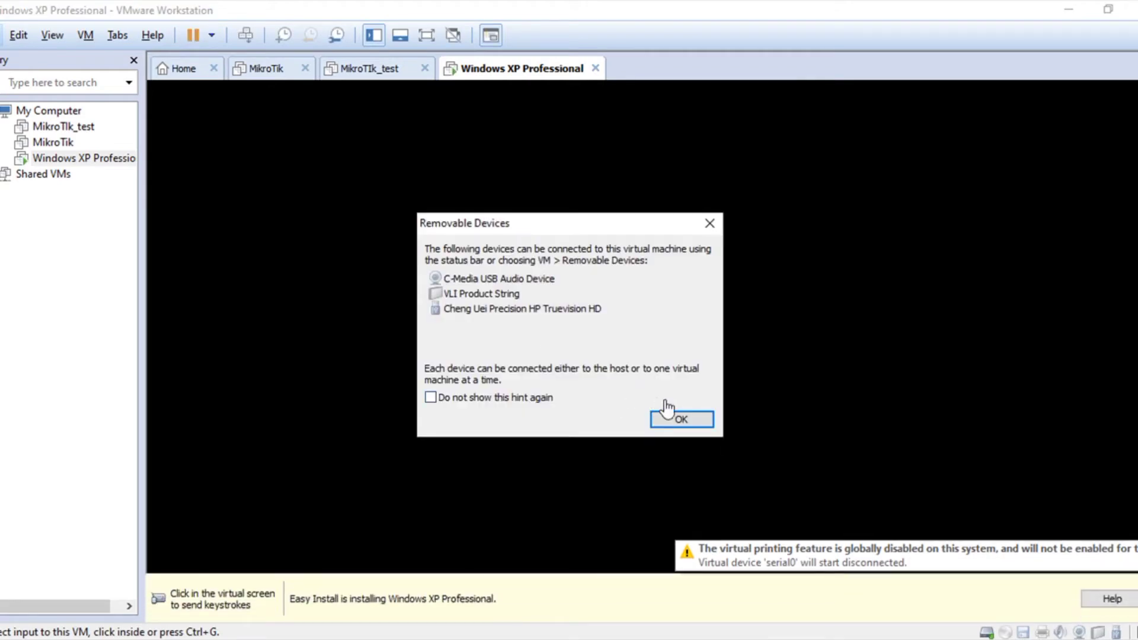
click(681, 420)
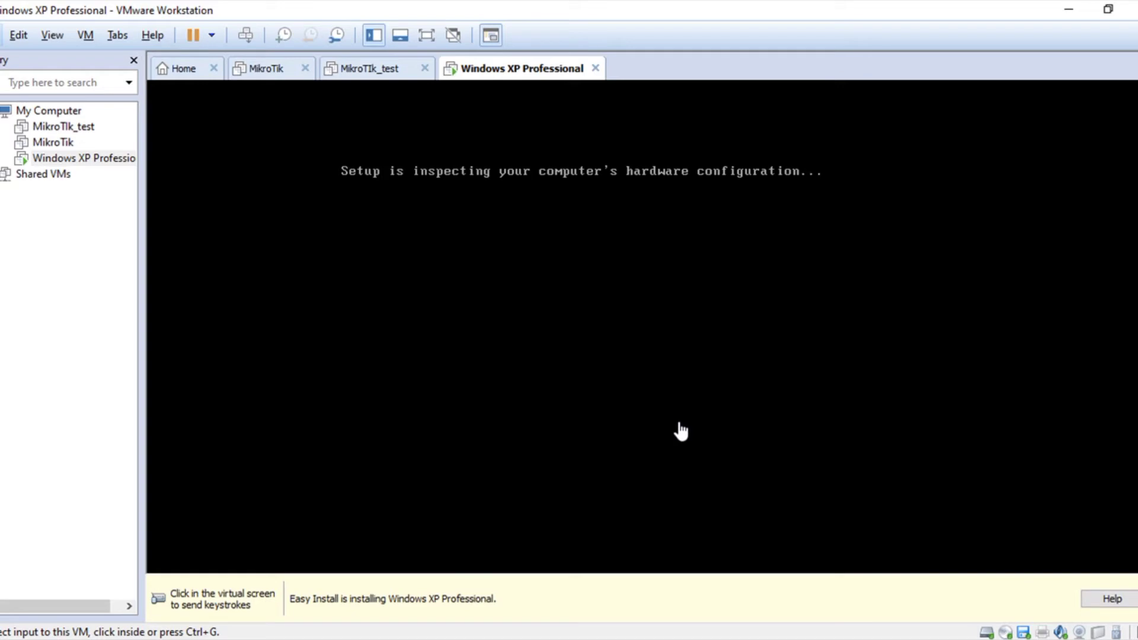
Step: Wait for Windows XP setup to reach the desktop, then select the MikroTik VM in the Library
click(931, 639)
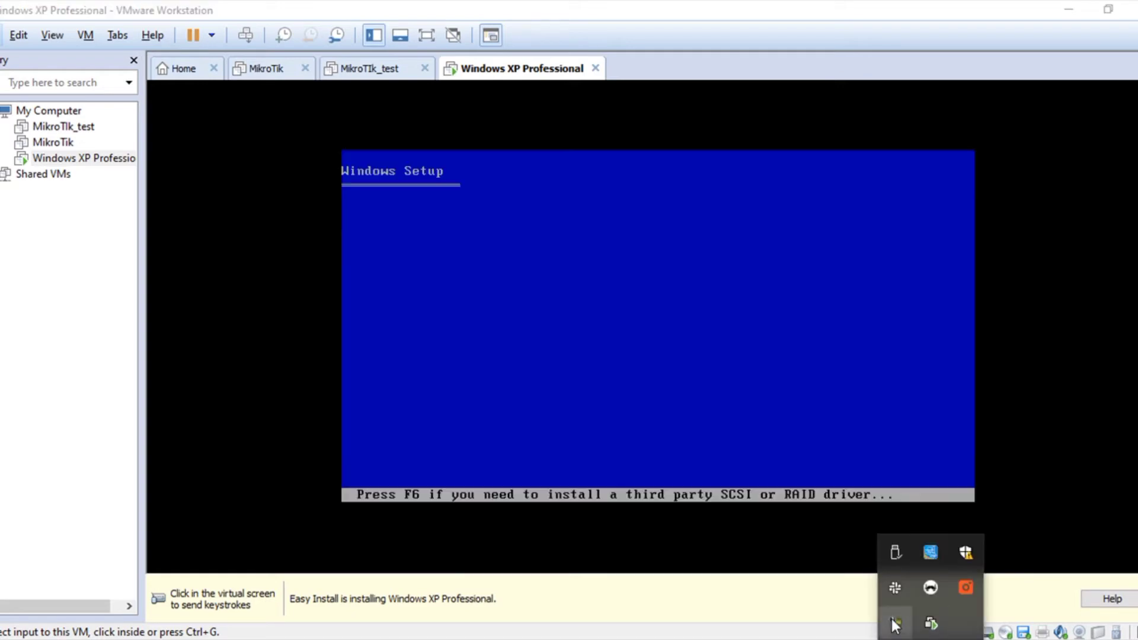
click(894, 621)
click(1087, 581)
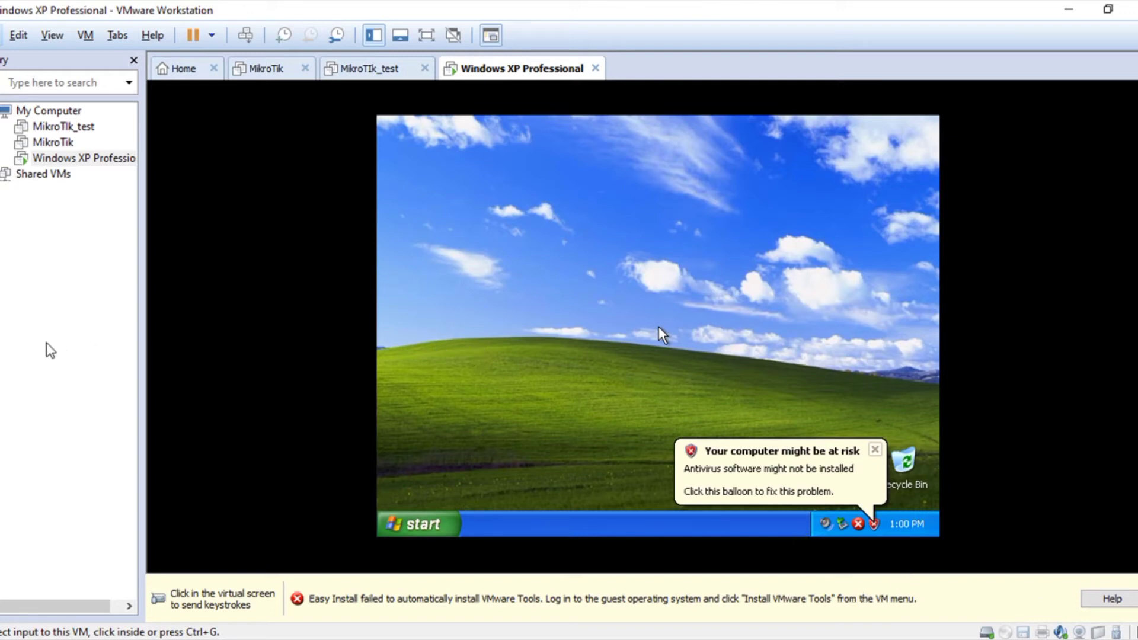
click(59, 147)
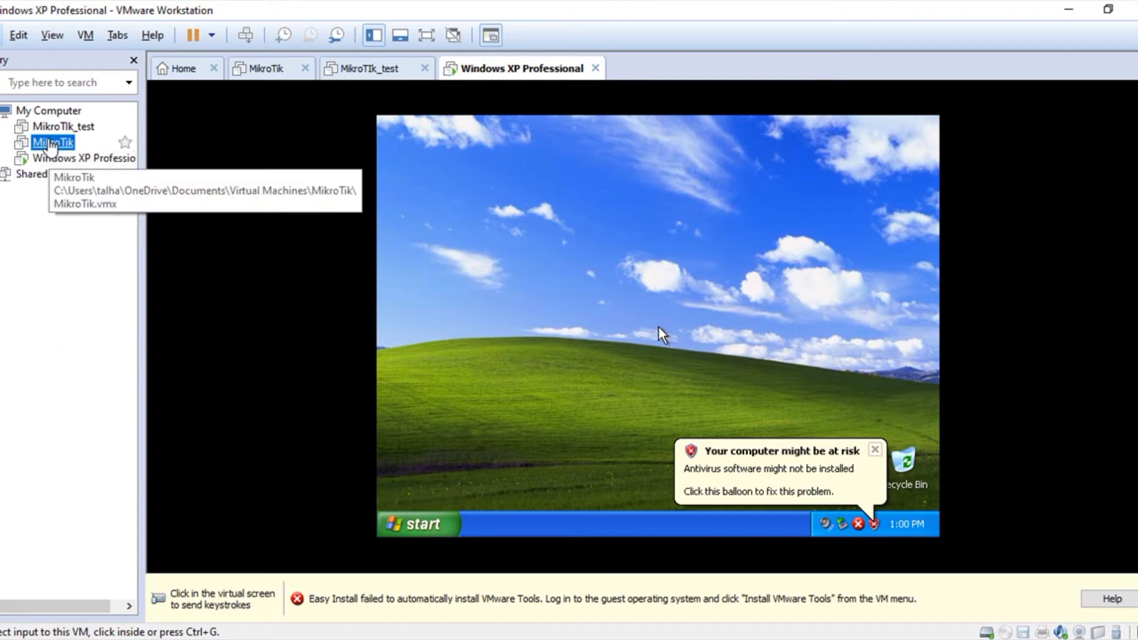
right_click(60, 147)
Step: Power on the MikroTik router VM, dismiss its hint, and switch back to the Windows XP VM
click(36, 207)
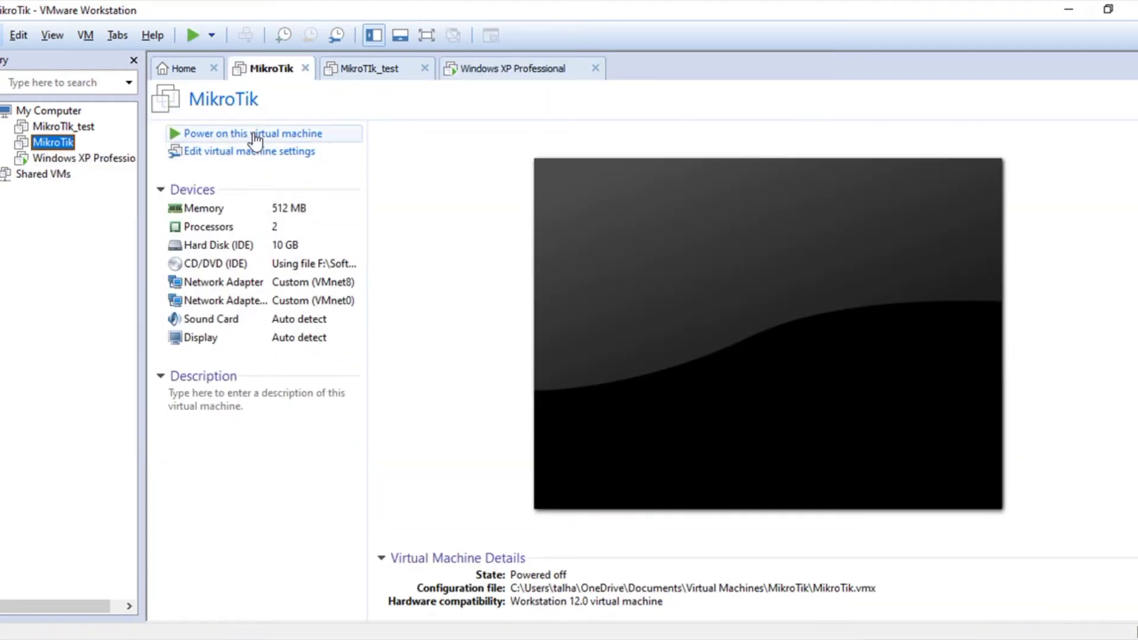
click(256, 135)
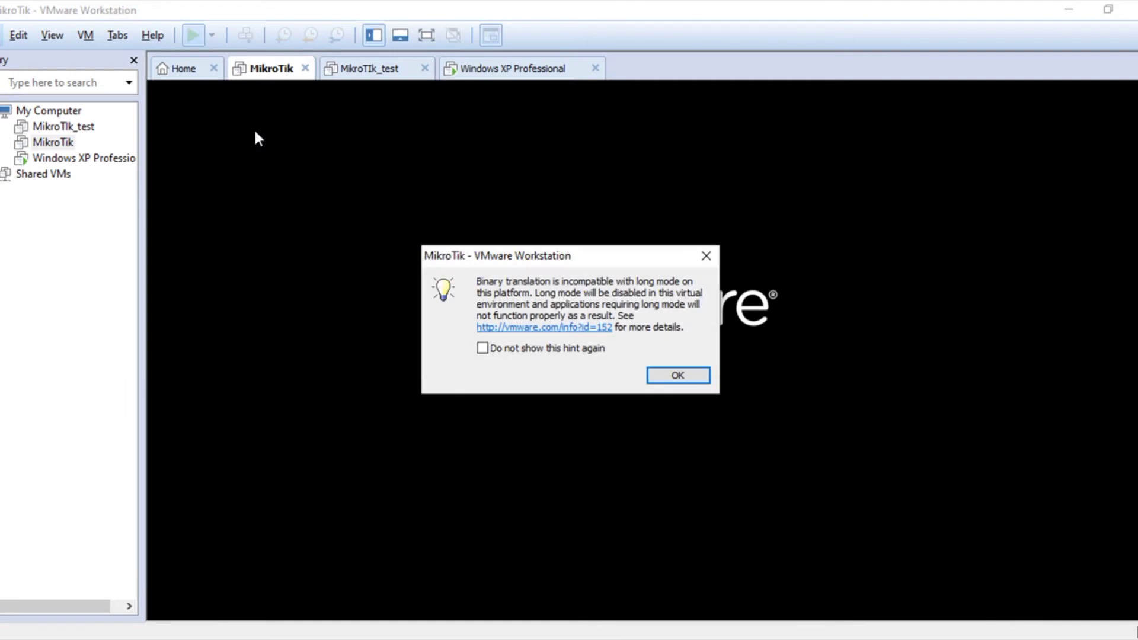
click(699, 375)
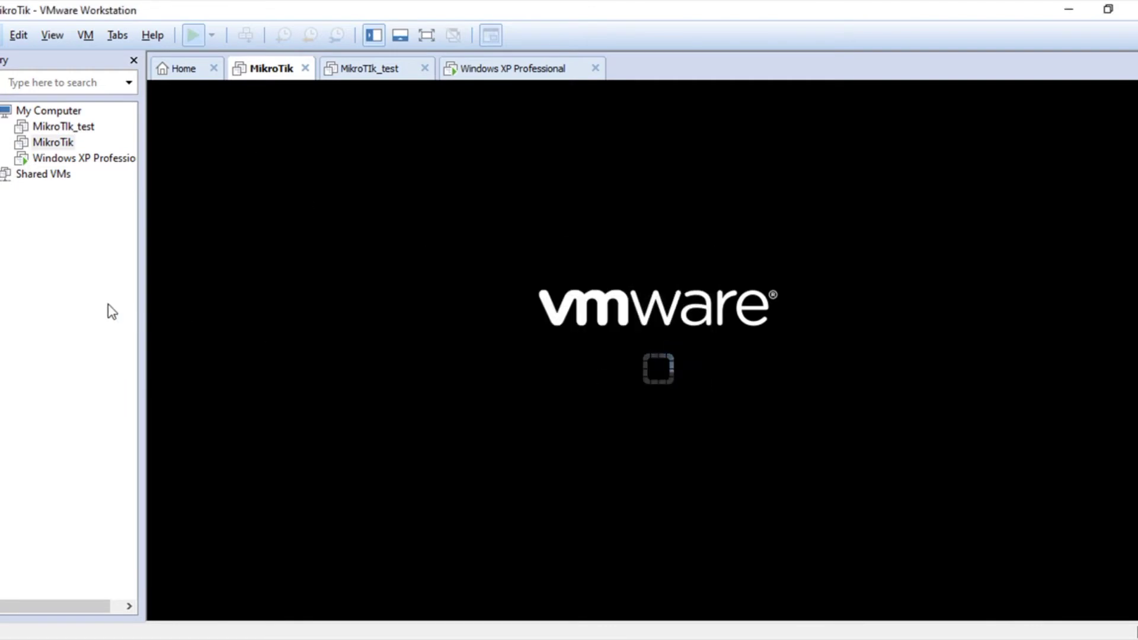
double_click(86, 159)
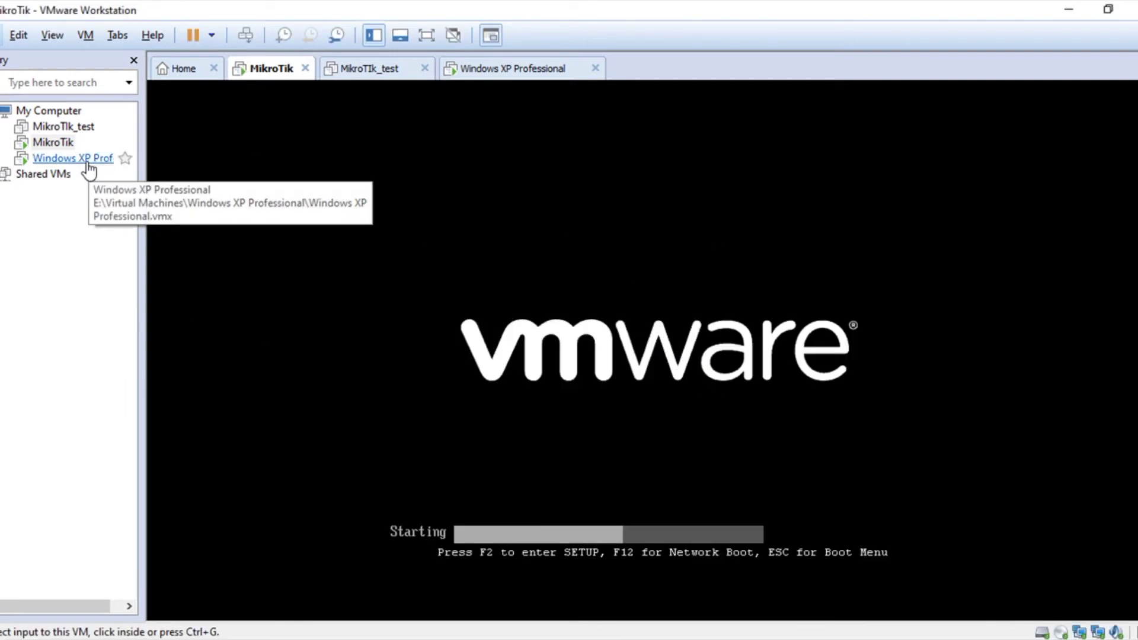
right_click(86, 160)
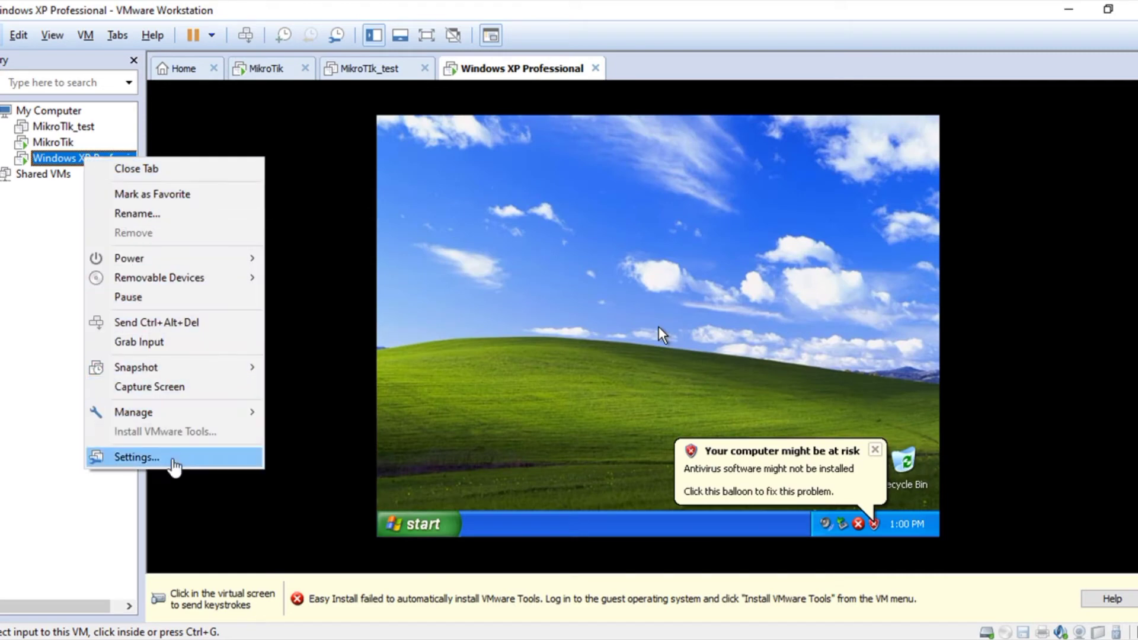
Step: Add a network adapter on Custom VMnet2 to the Windows XP VM and apply the settings
click(172, 461)
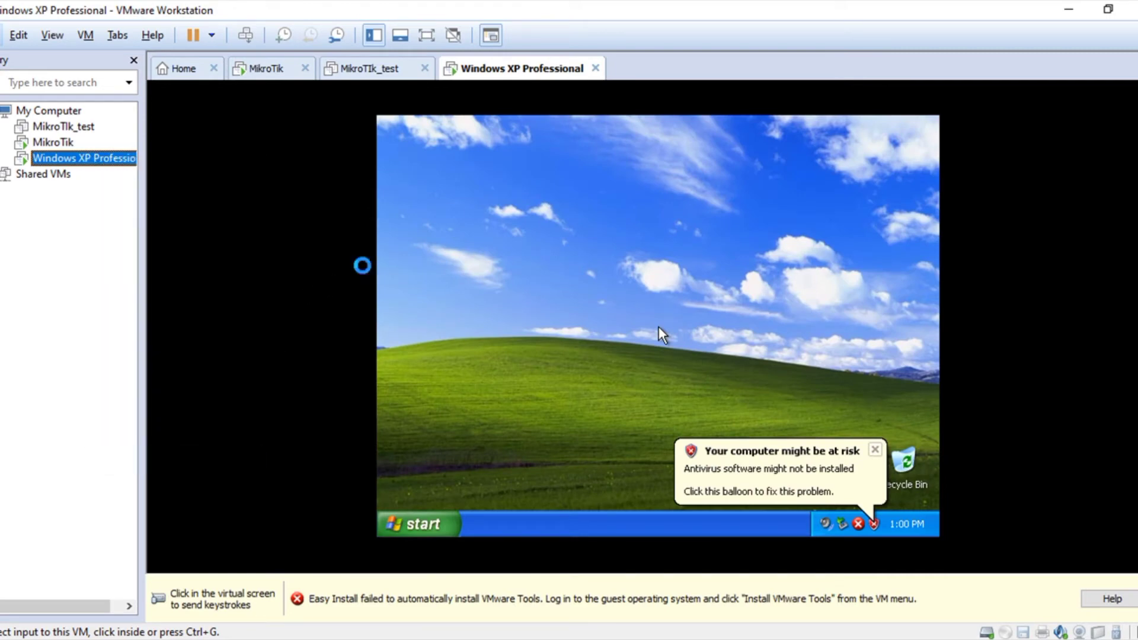
key(ctrl+d)
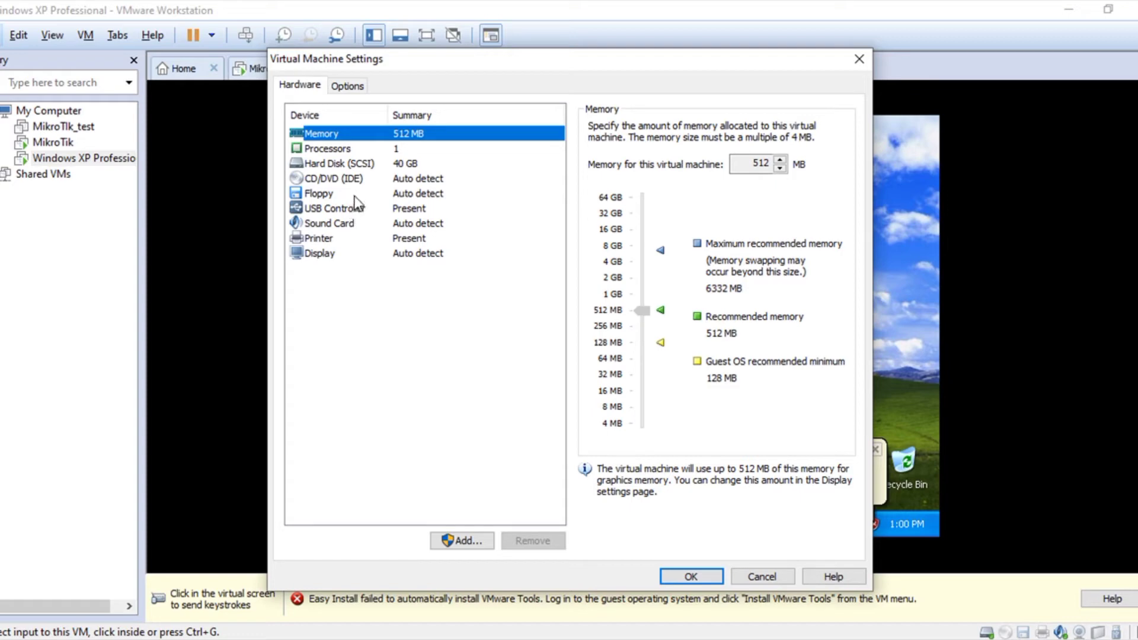
click(445, 542)
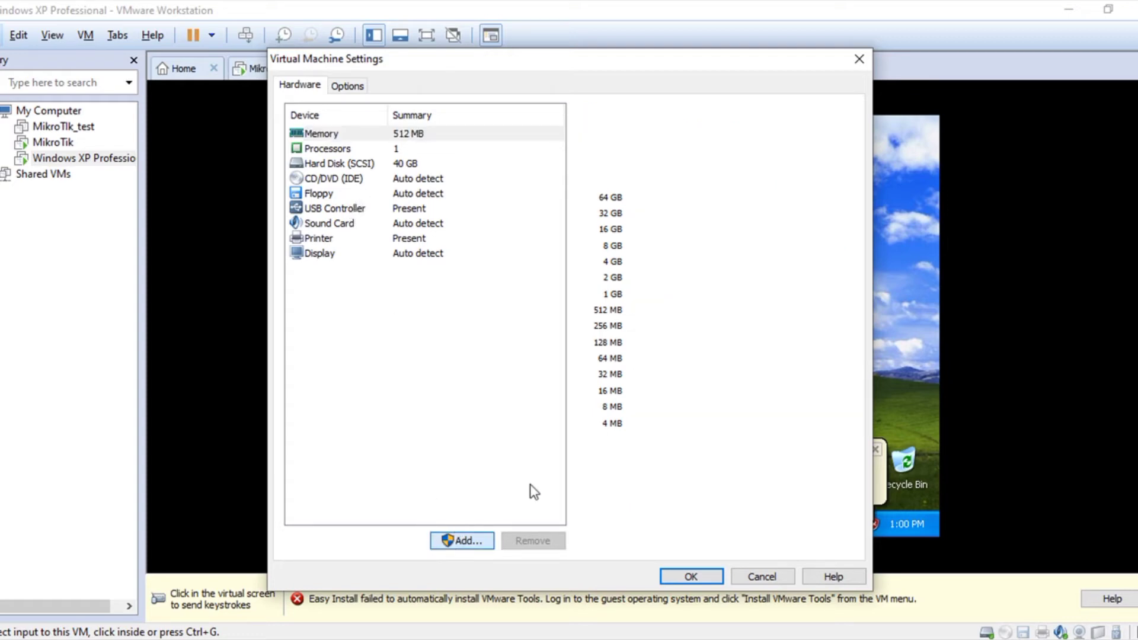
click(484, 309)
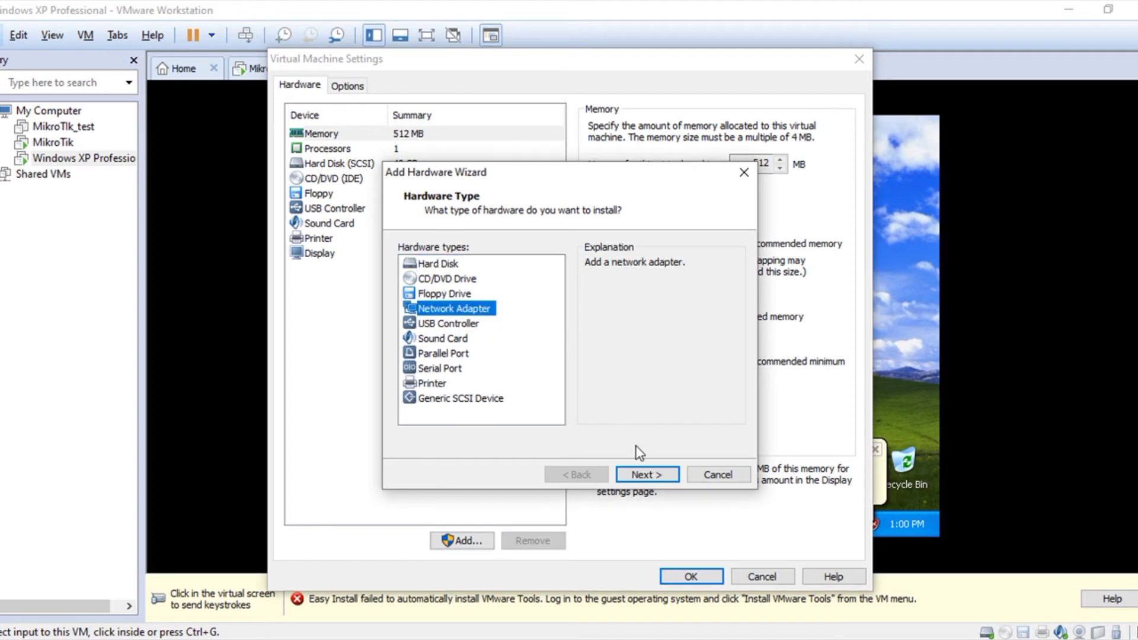
click(650, 473)
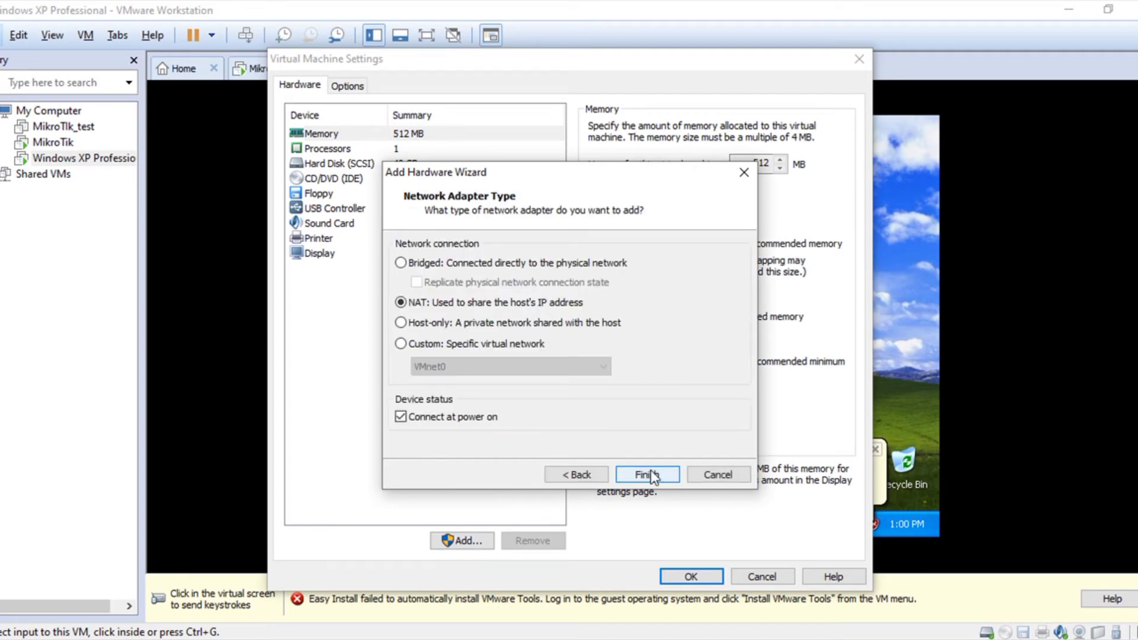
click(414, 345)
click(513, 367)
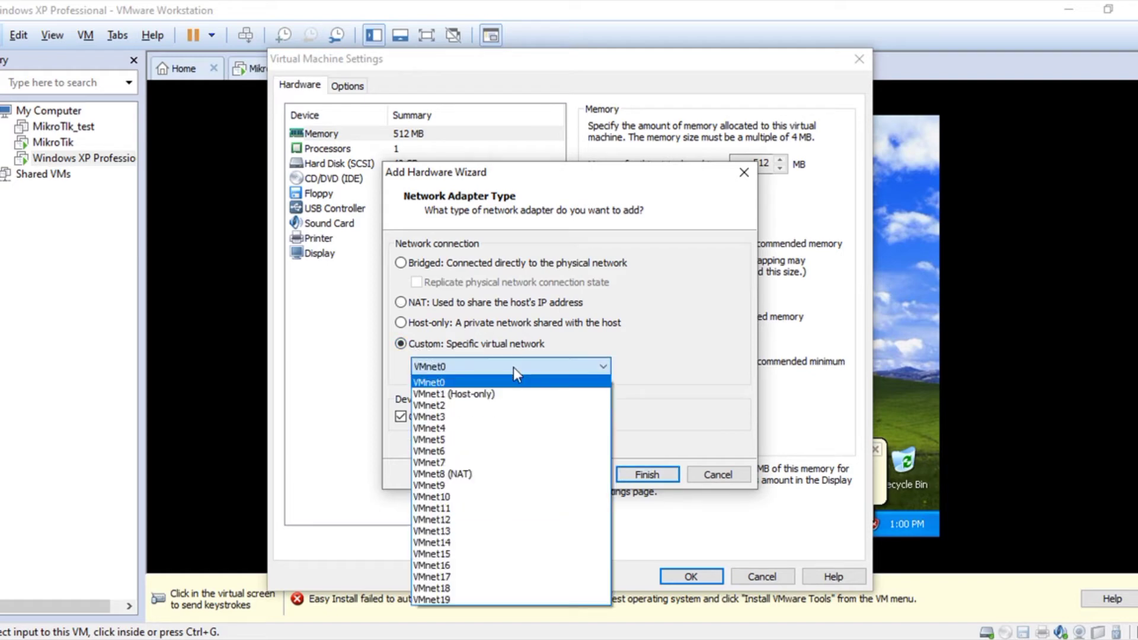
click(481, 407)
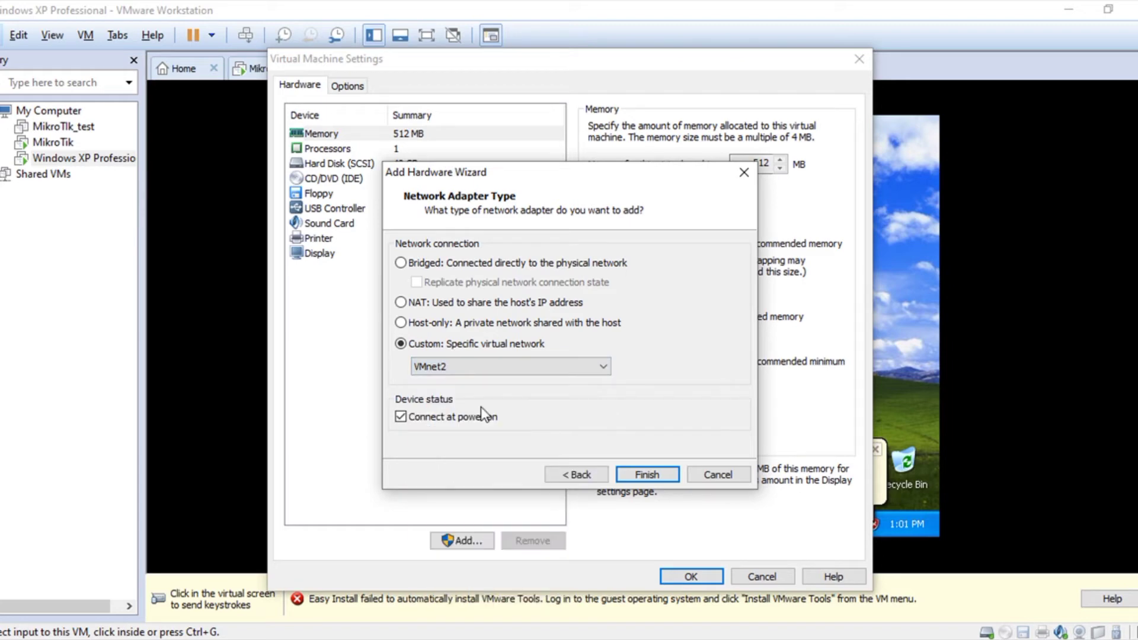
click(647, 474)
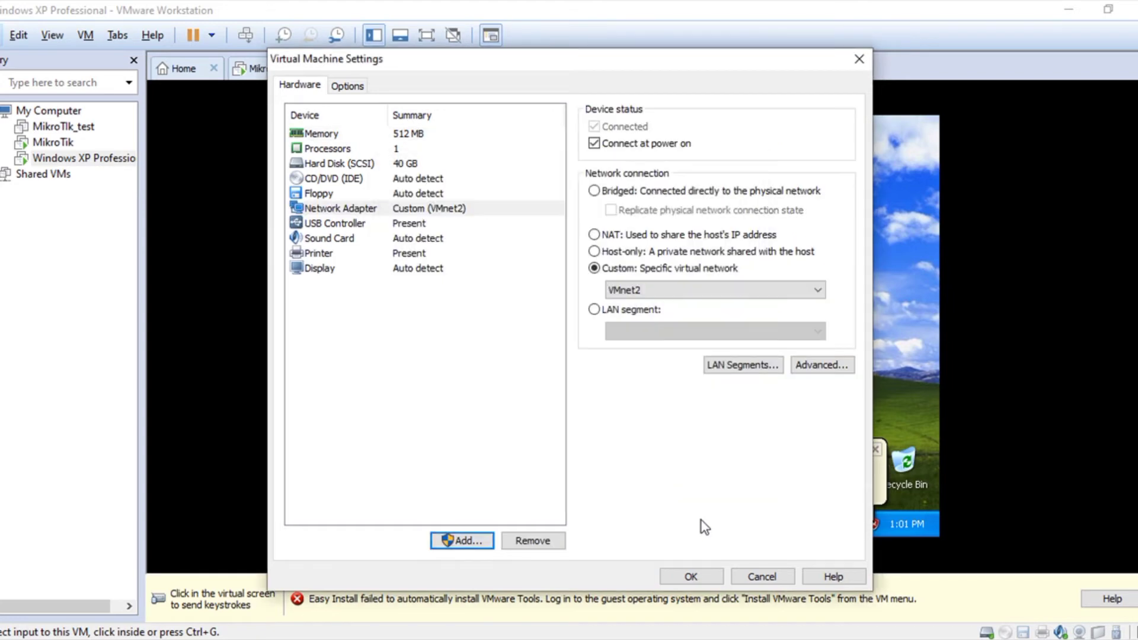
click(692, 577)
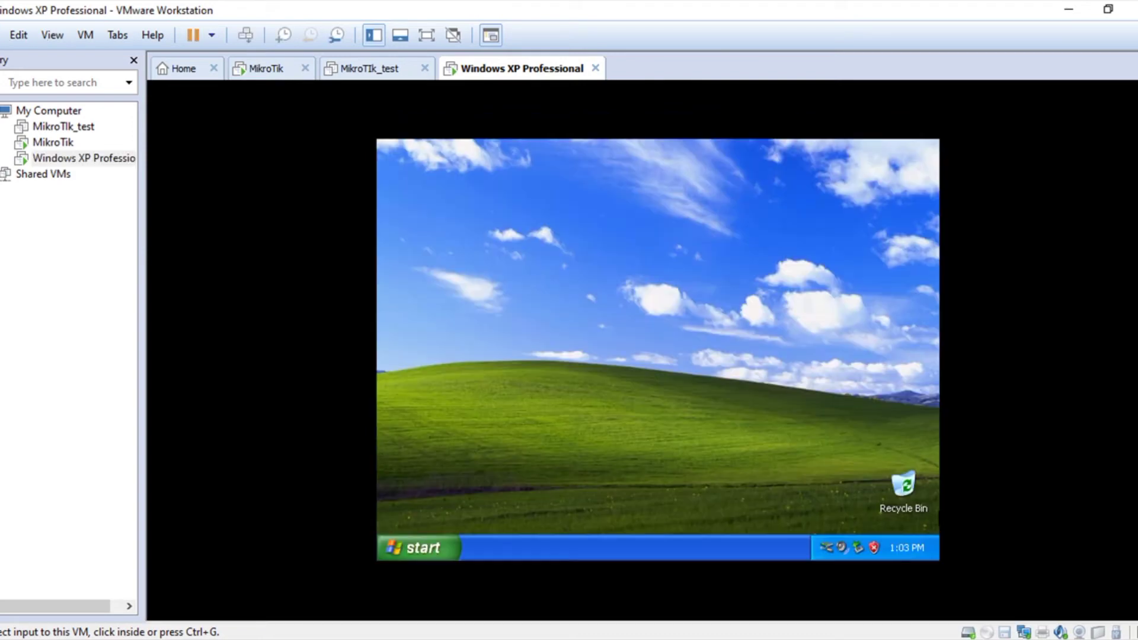
Step: Connect WinBox to the router at 192.168.21.100 and show its IP address list
click(726, 639)
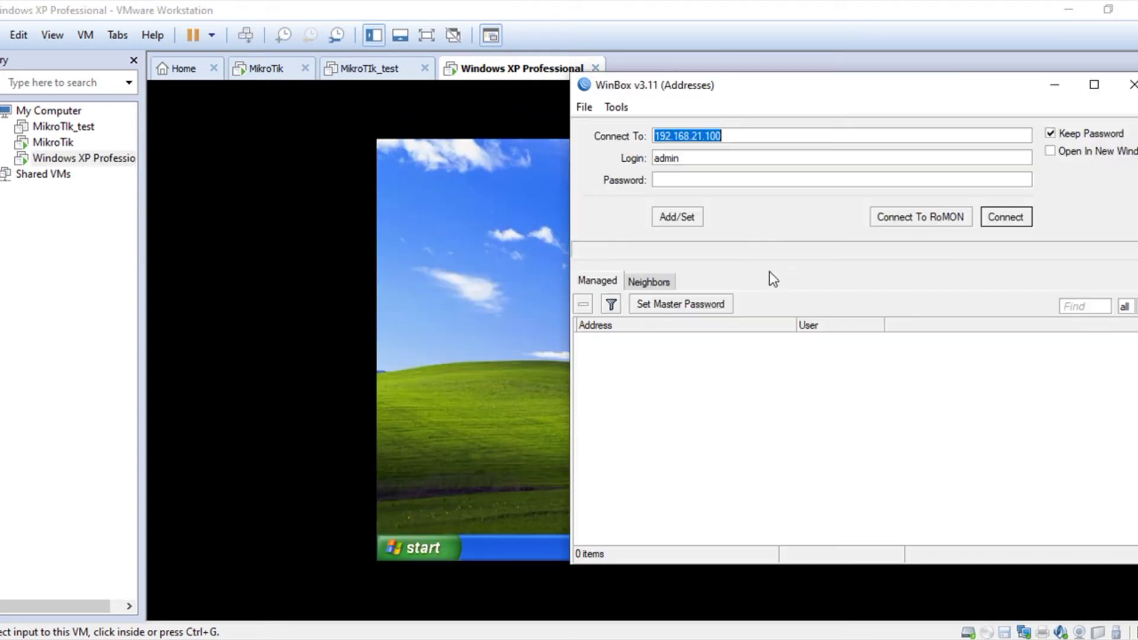
click(1008, 218)
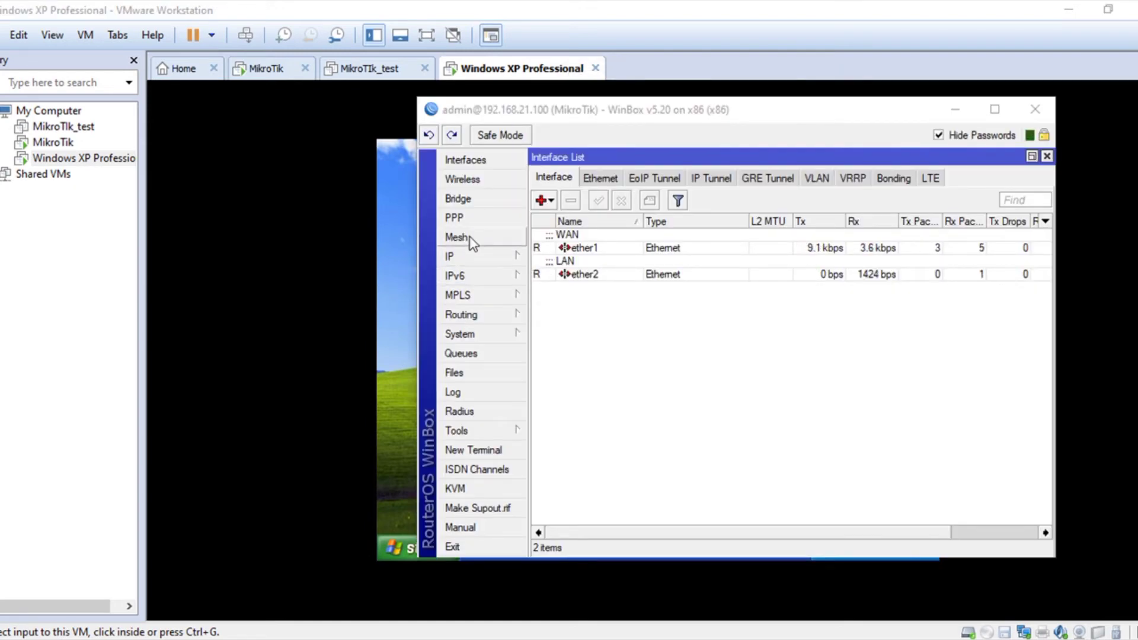
click(489, 256)
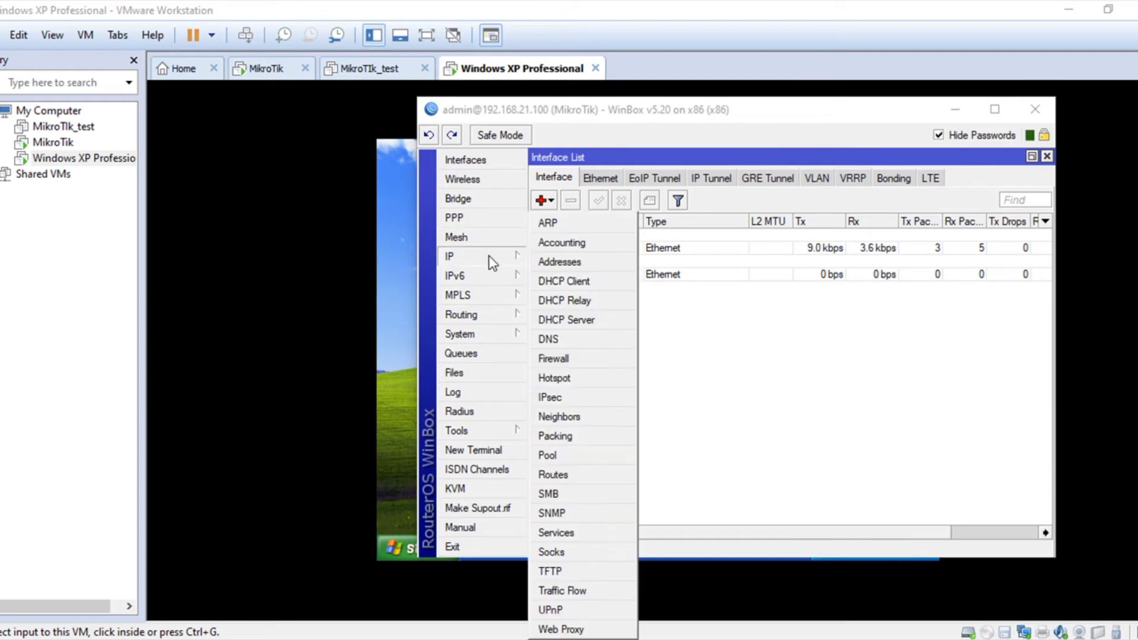
click(581, 266)
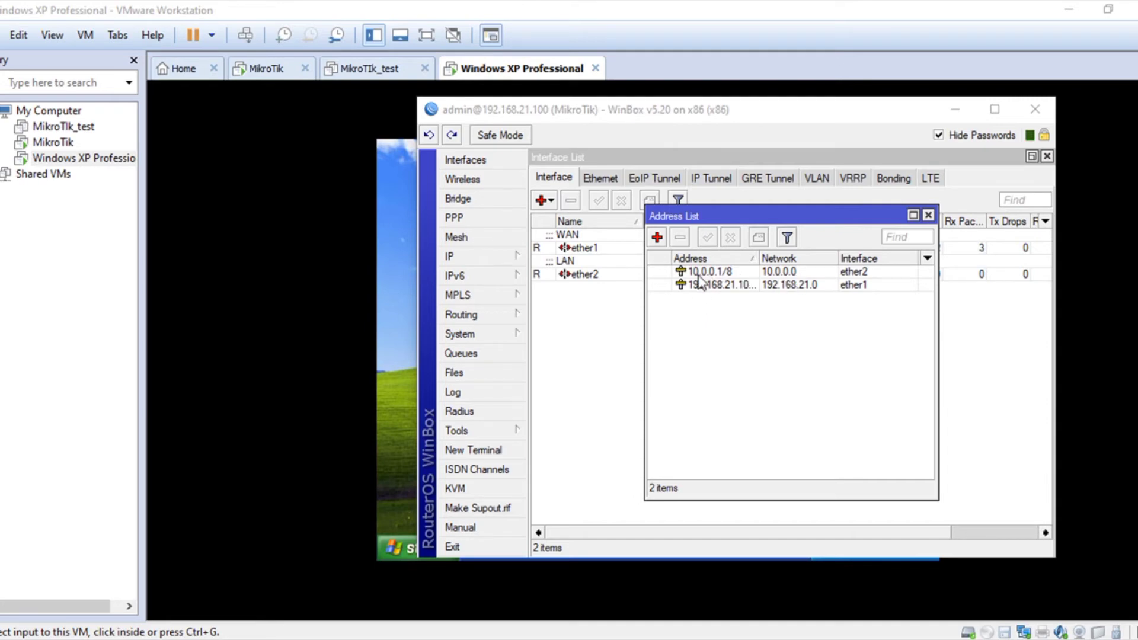
Step: Check that DHCP server dhcp1 serves ether2, then close the DHCP Server list
click(514, 261)
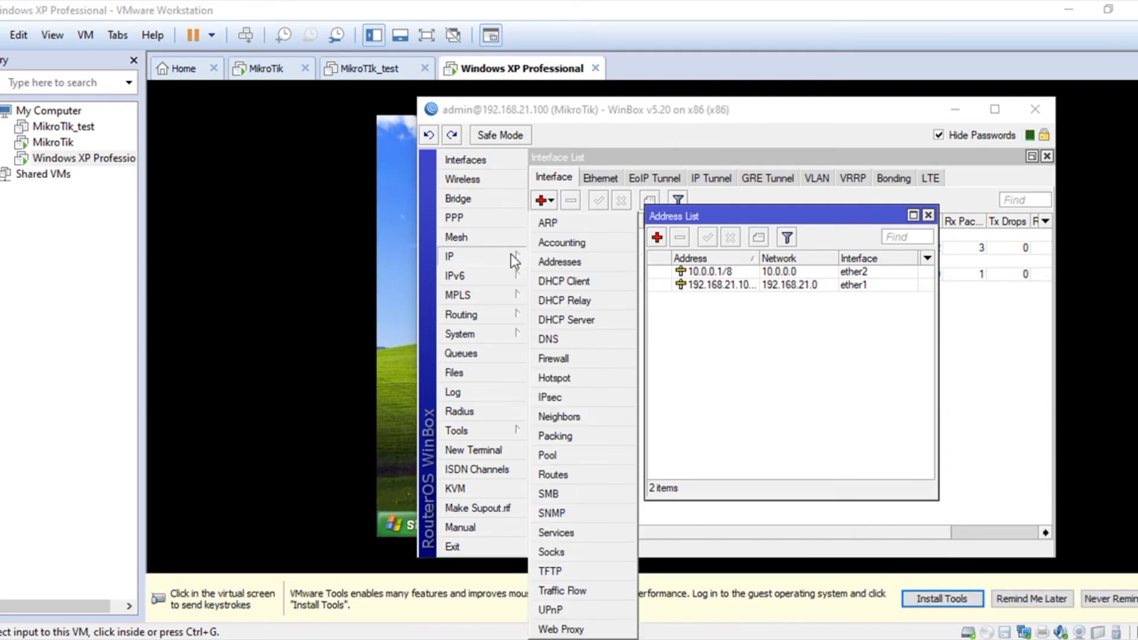
click(566, 320)
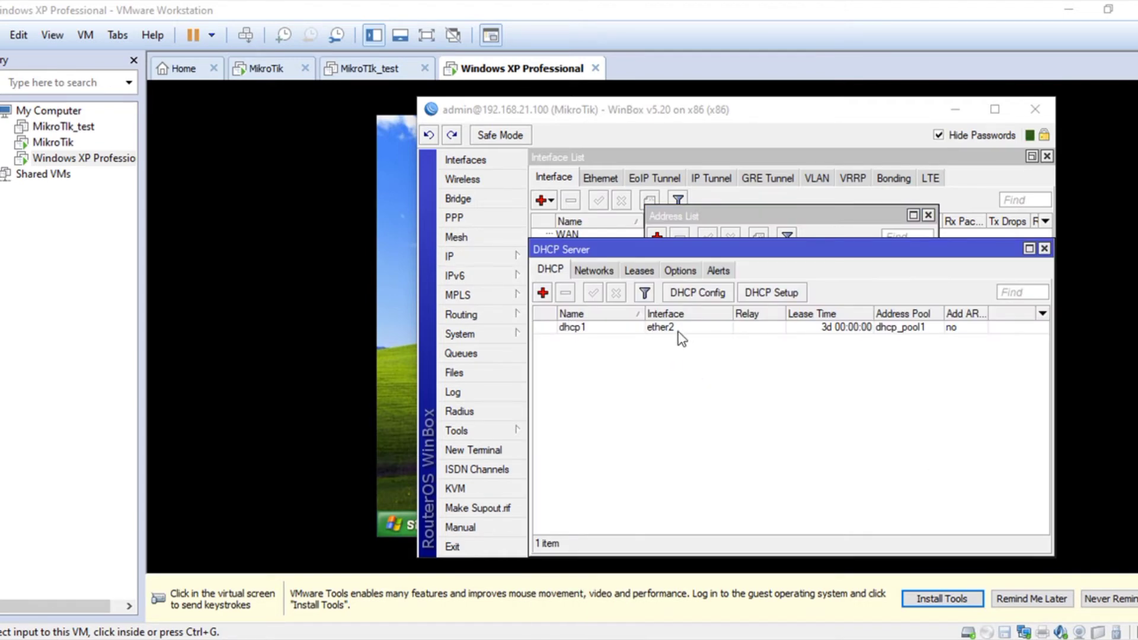
click(1044, 249)
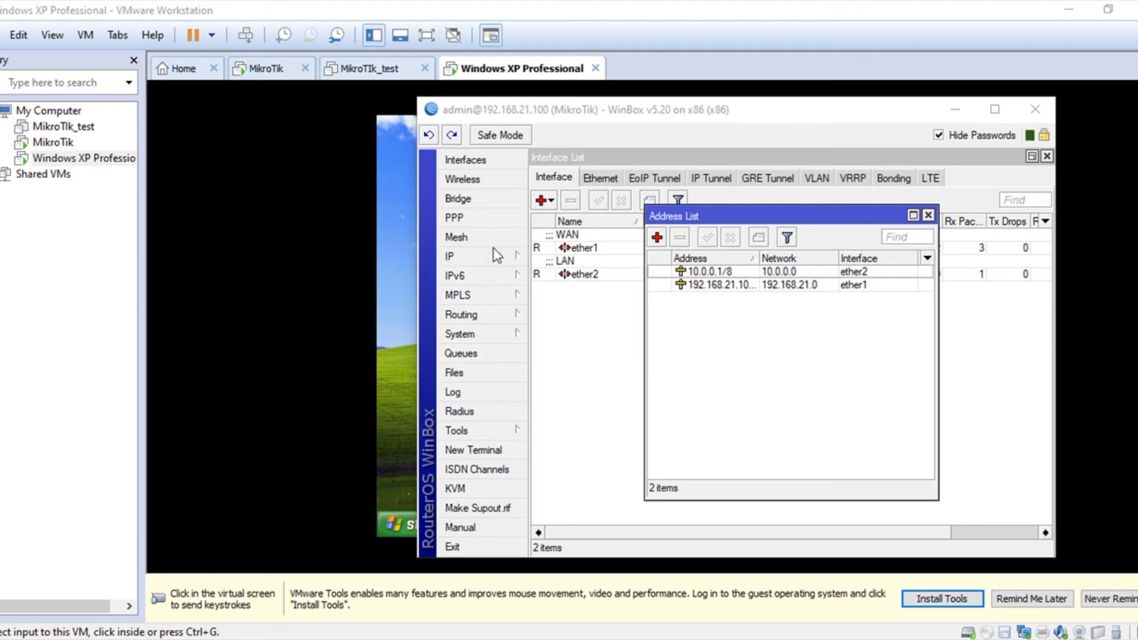
right_click(52, 141)
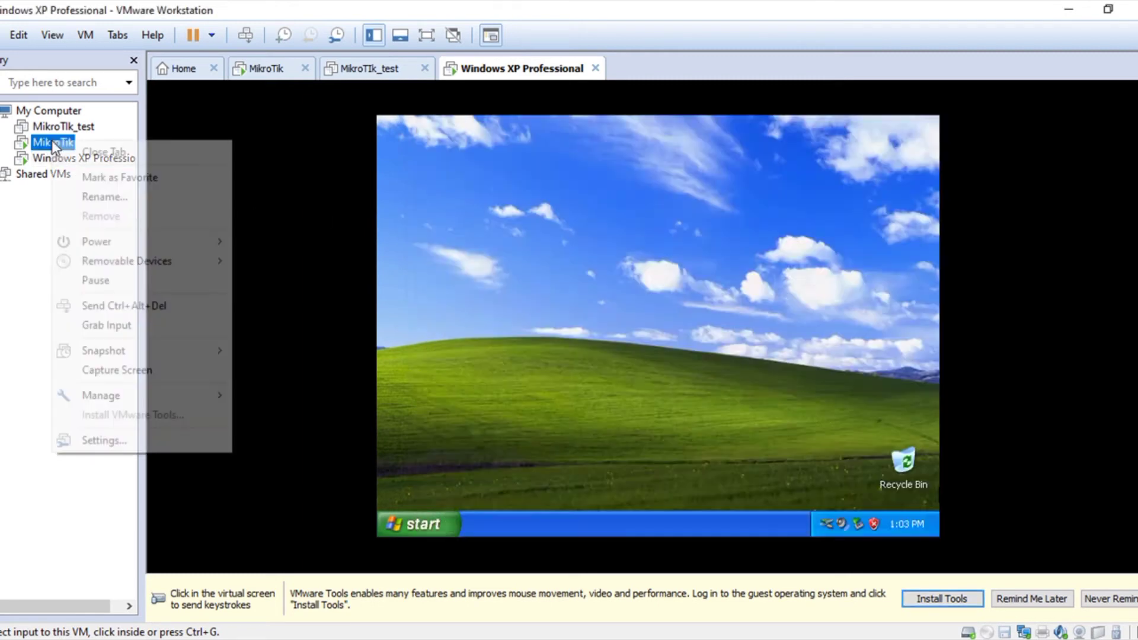
Step: Connect the MikroTik VM's Network Adapter 2 to the custom network VMnet2
click(91, 441)
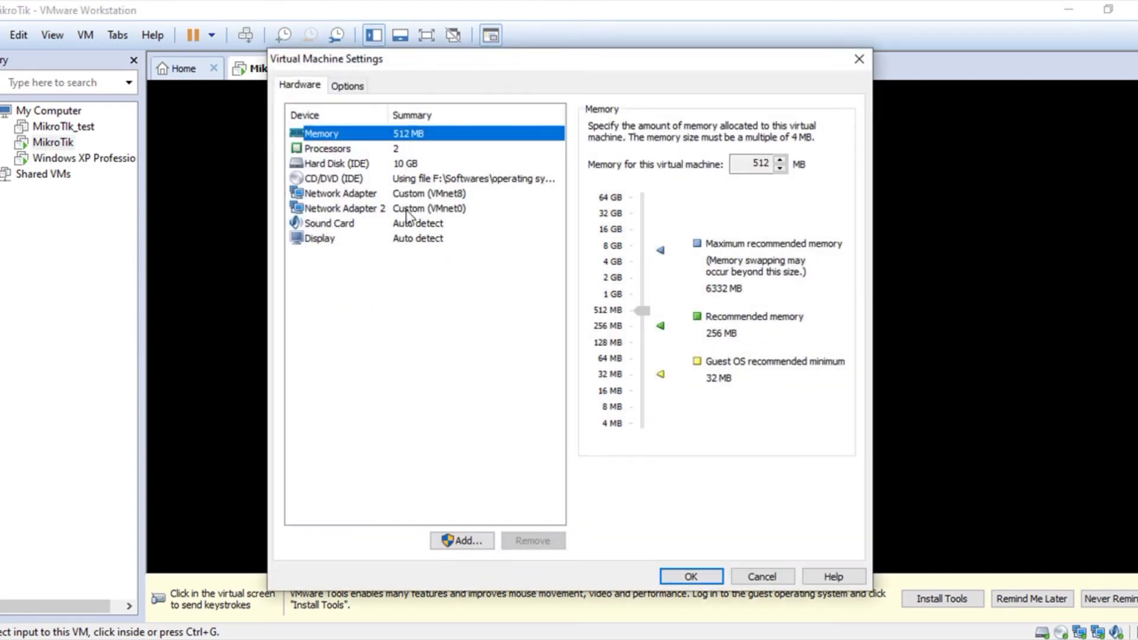
click(399, 210)
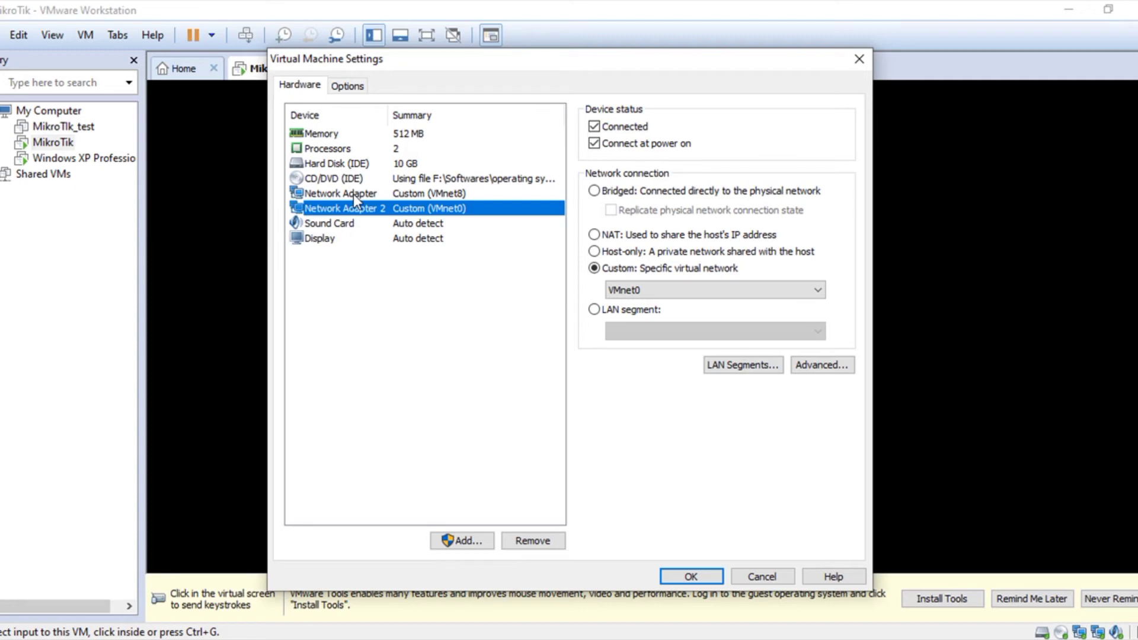
click(659, 290)
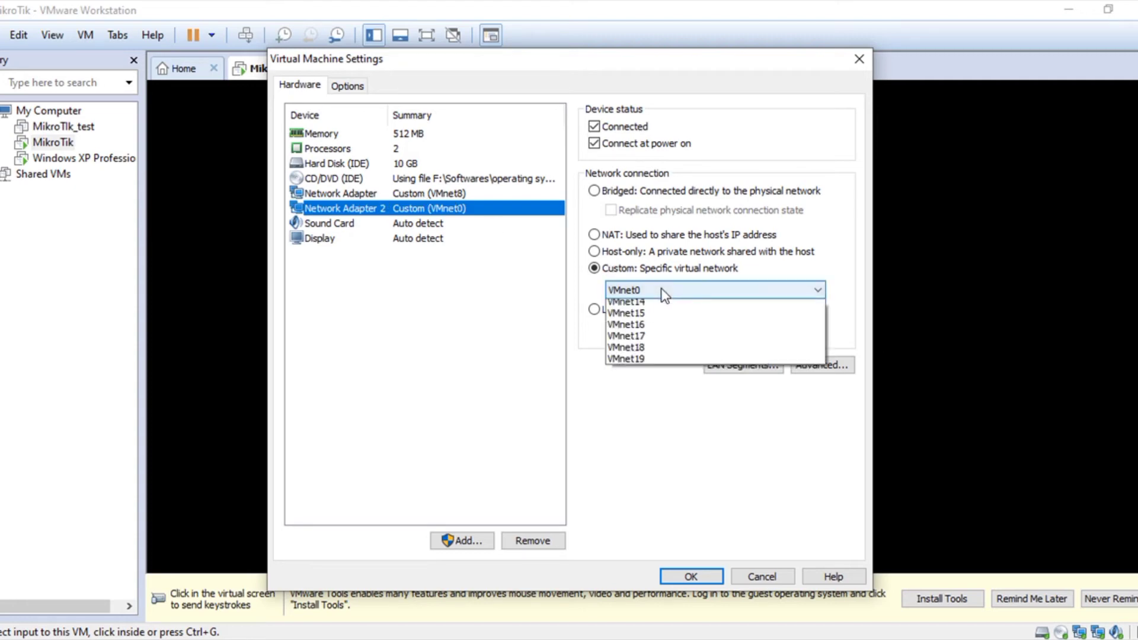
click(657, 329)
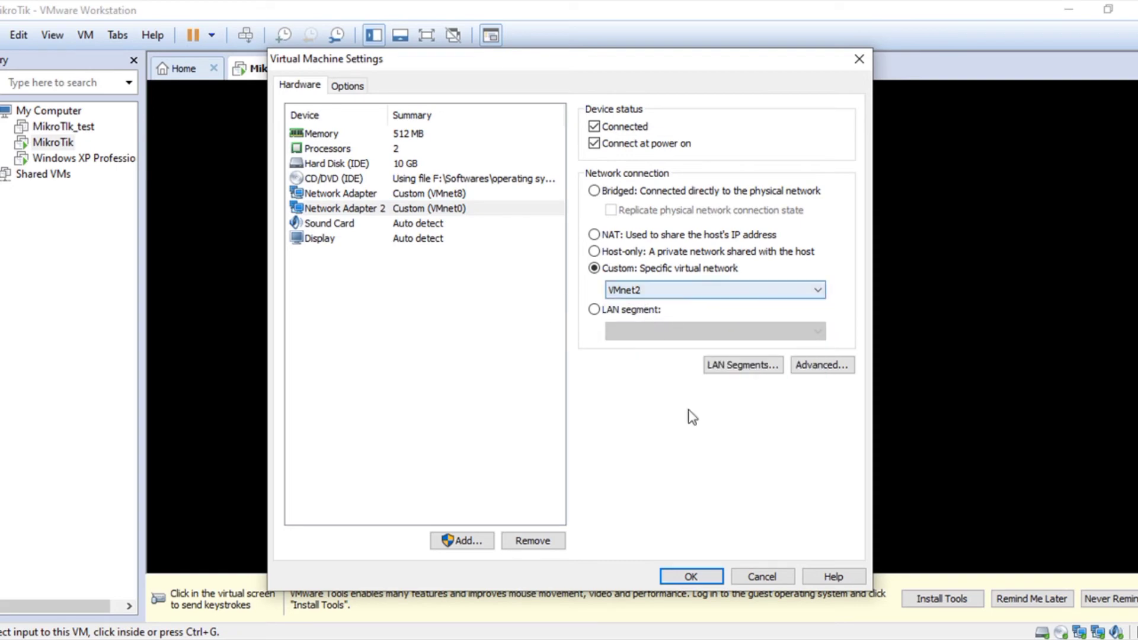
click(714, 575)
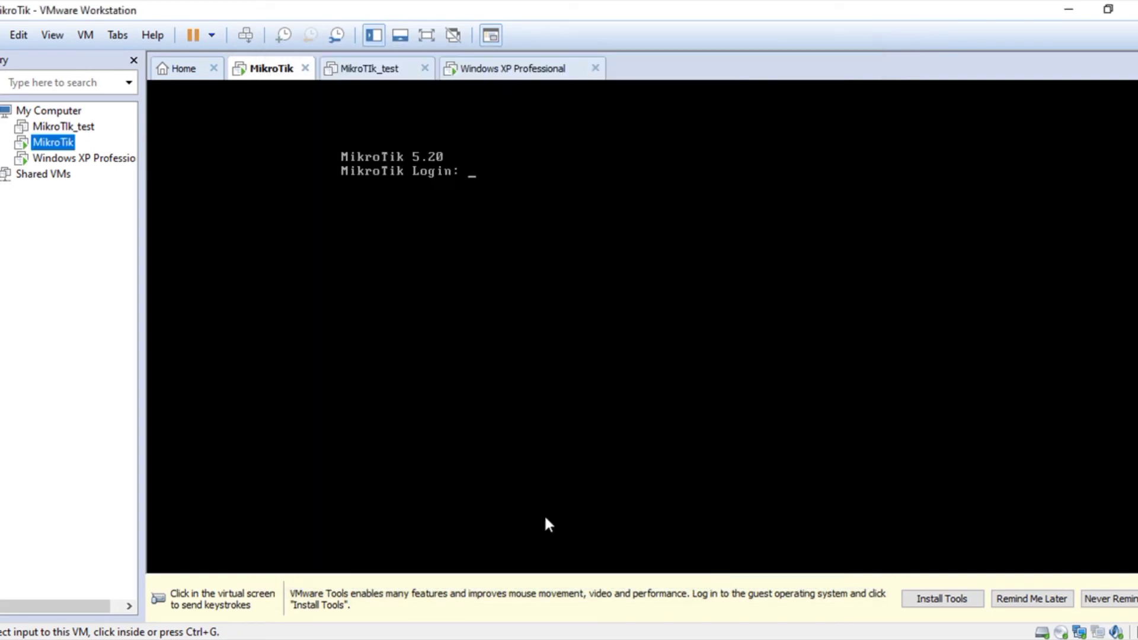
Step: Confirm the Windows XP VM's network adapter also uses VMnet2, then return to the MikroTik console
right_click(79, 159)
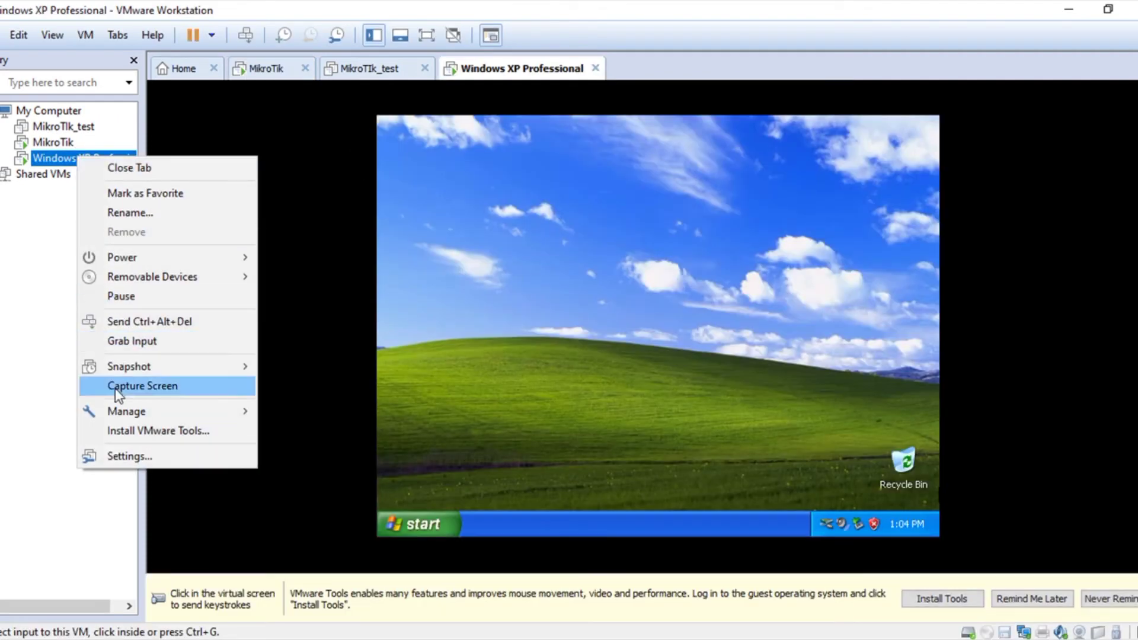
click(127, 455)
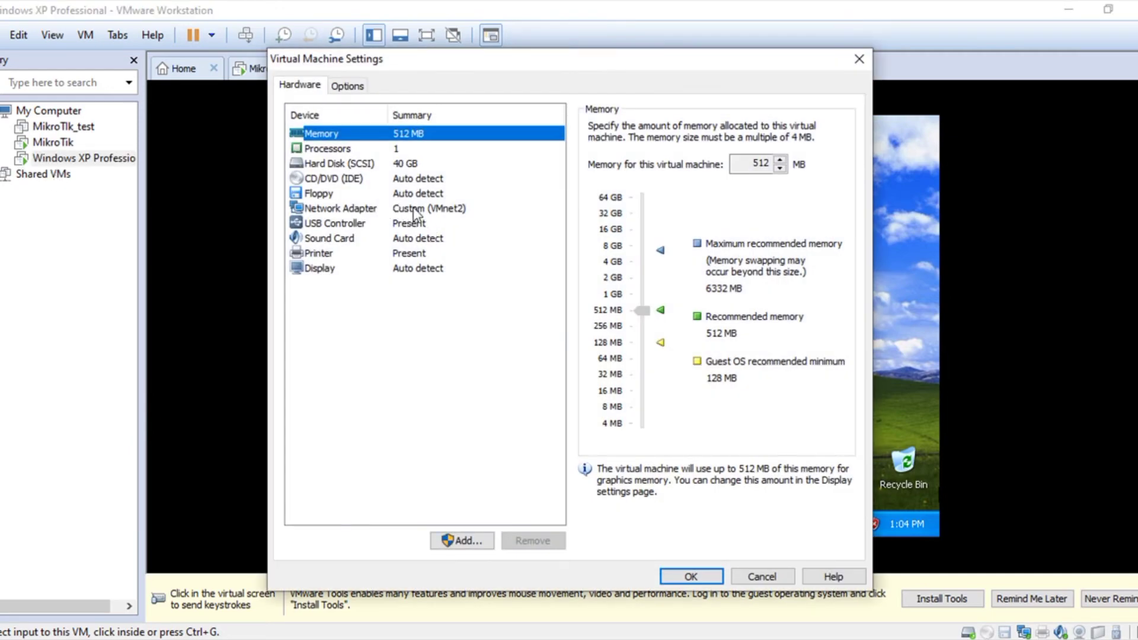
click(691, 576)
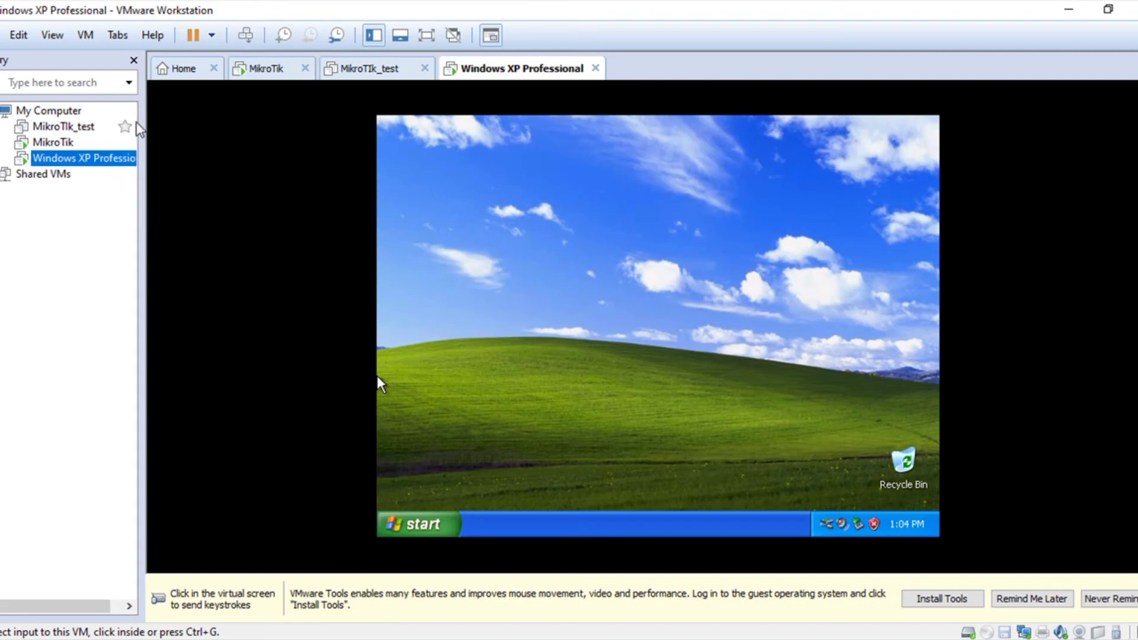
click(64, 145)
Step: Log in to the router as admin with an empty password and run 'system reboot', confirming with y
click(577, 282)
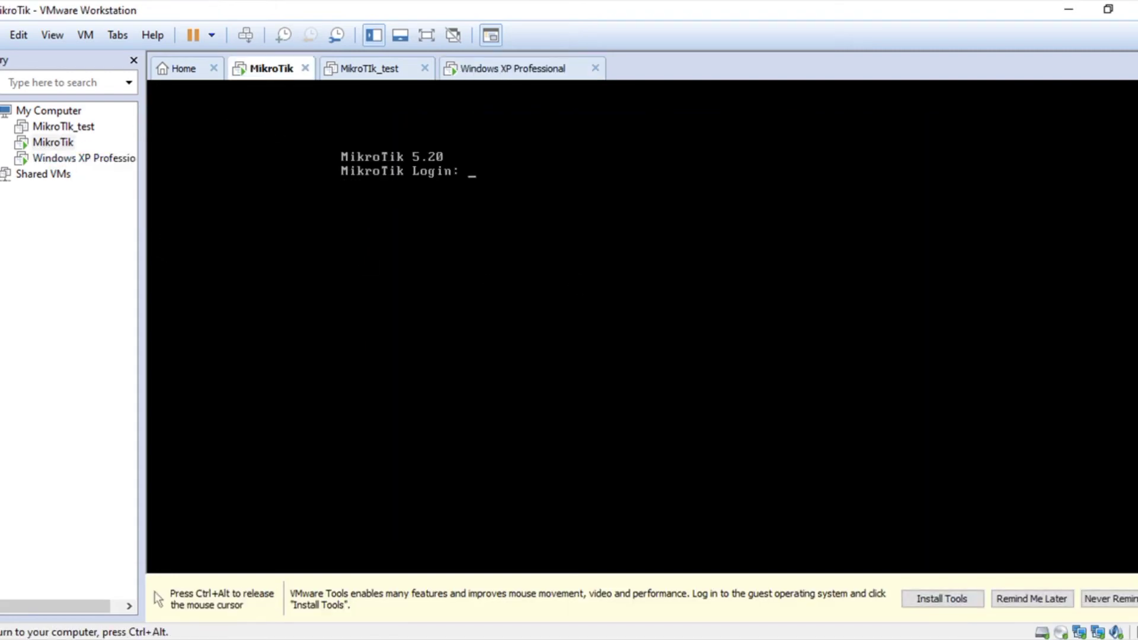
text(admin)
key(Return)
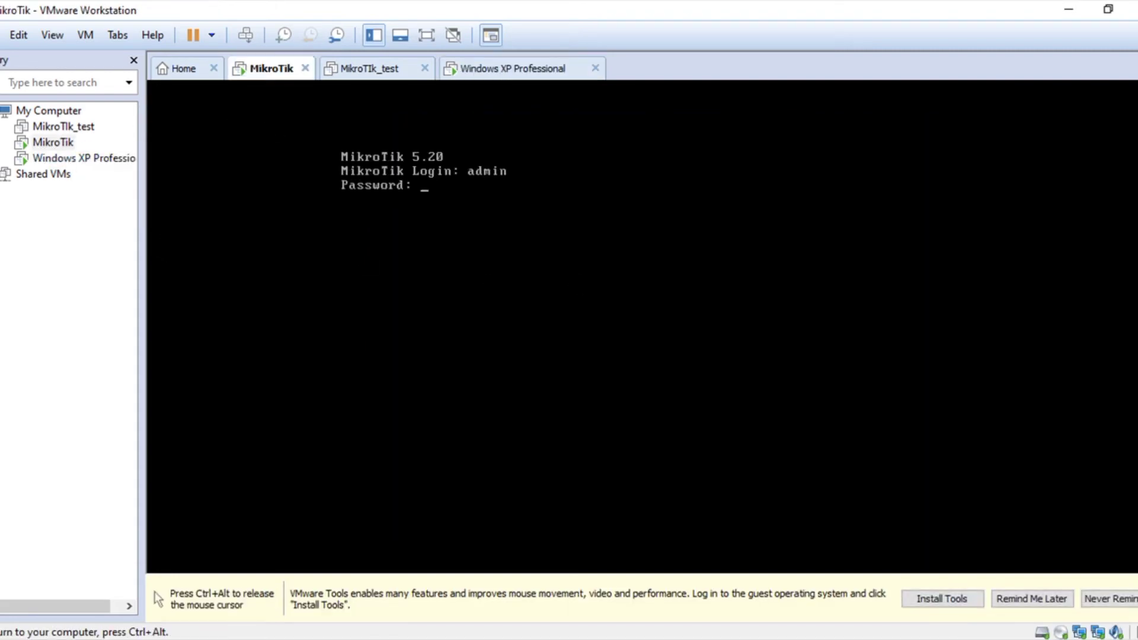
key(Return)
key(Return)
key(Return)
key(Return)
key(Return)
key(Return)
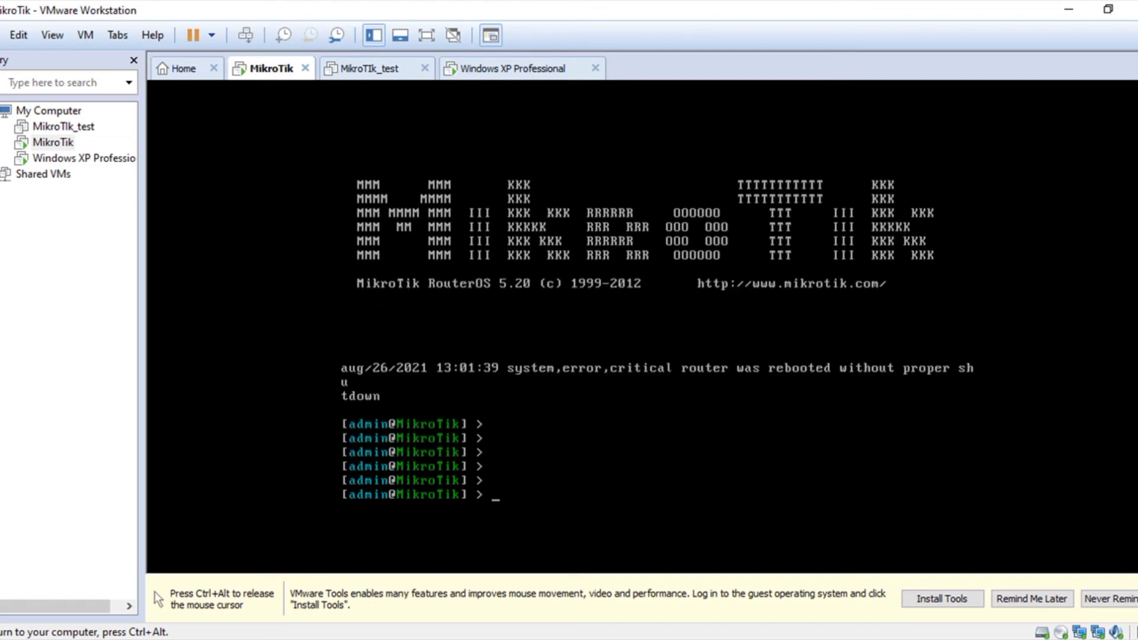
text(system re)
key(BackSpace)
key(BackSpace)
key(Tab)
key(Tab)
key(Tab)
text(reb)
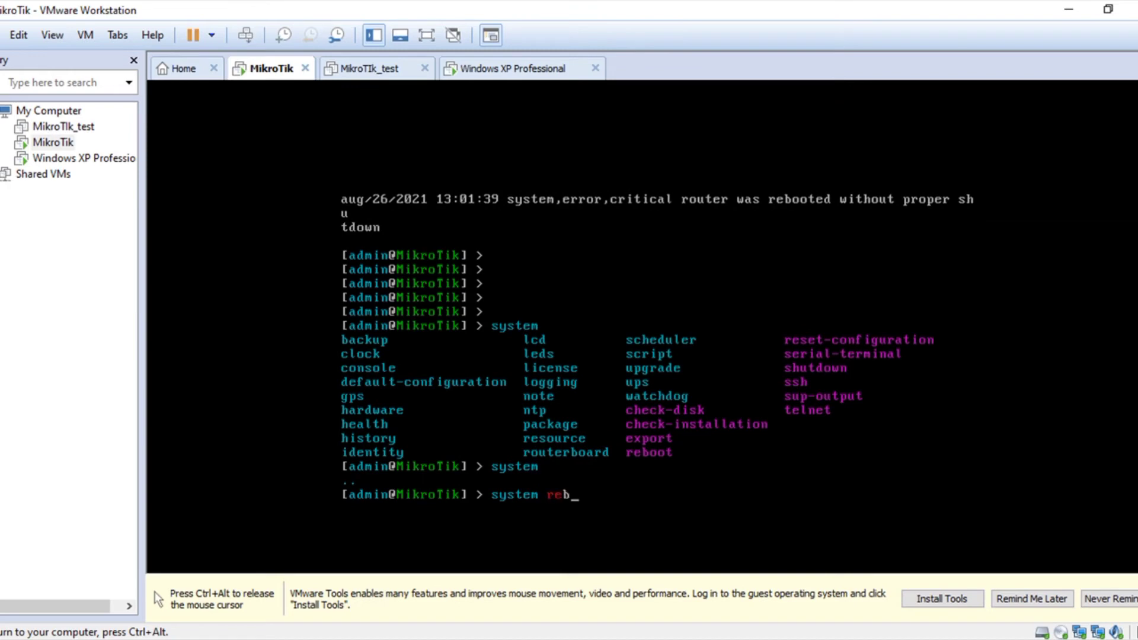
key(Tab)
key(Return)
text(y)
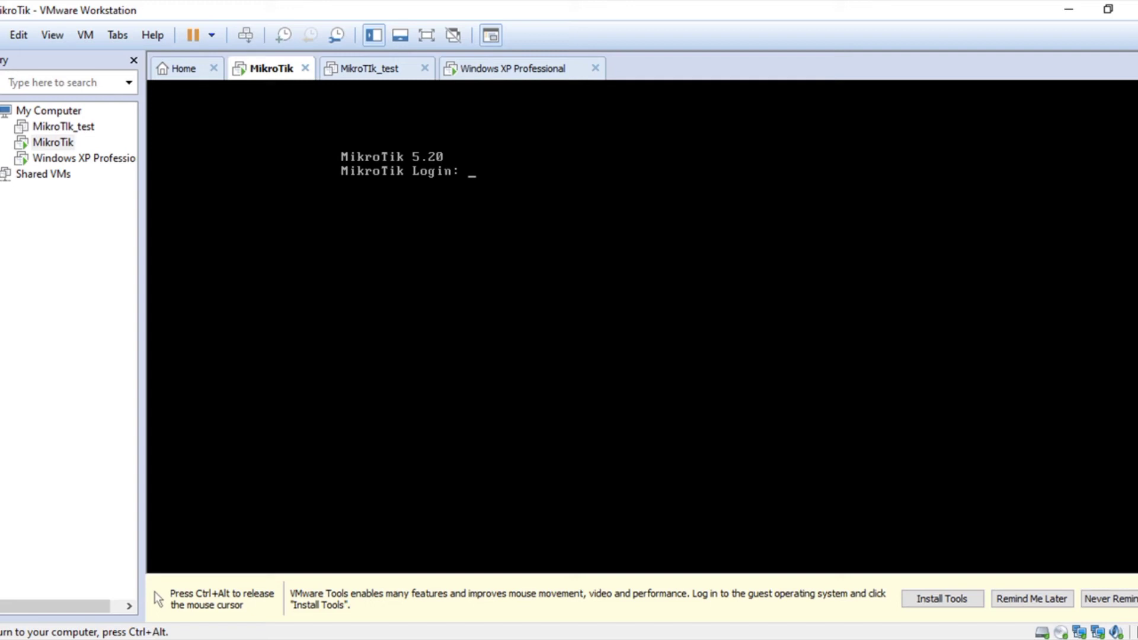
Step: Log back in as admin after the reboot, then switch to the Windows XP VM
text(admin)
key(Return)
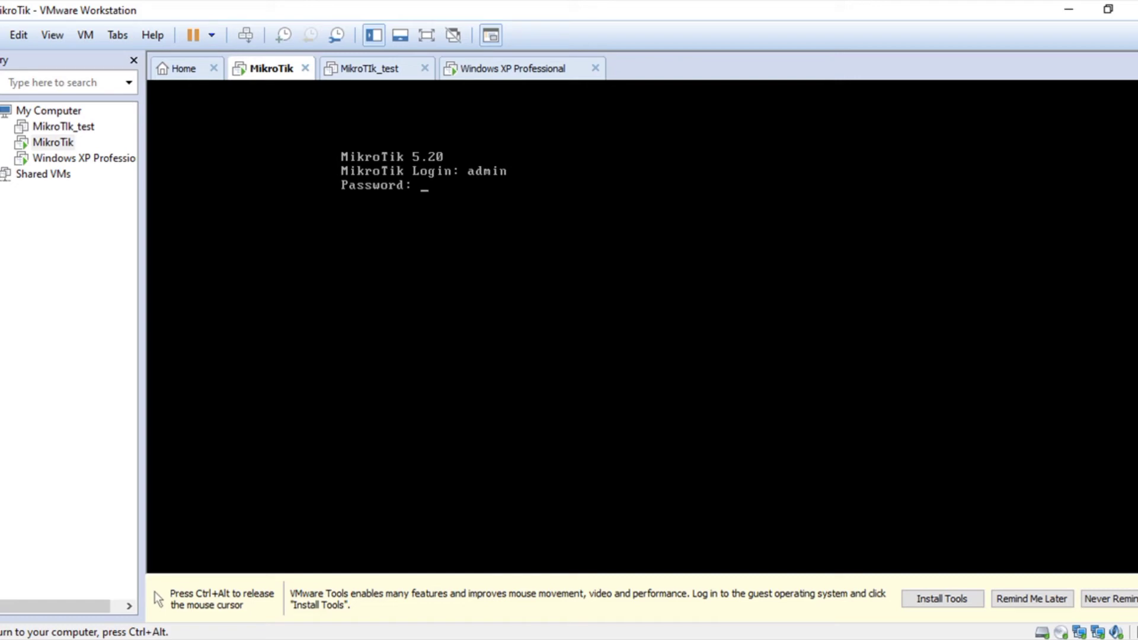
key(Return)
key(Return)
key(Return)
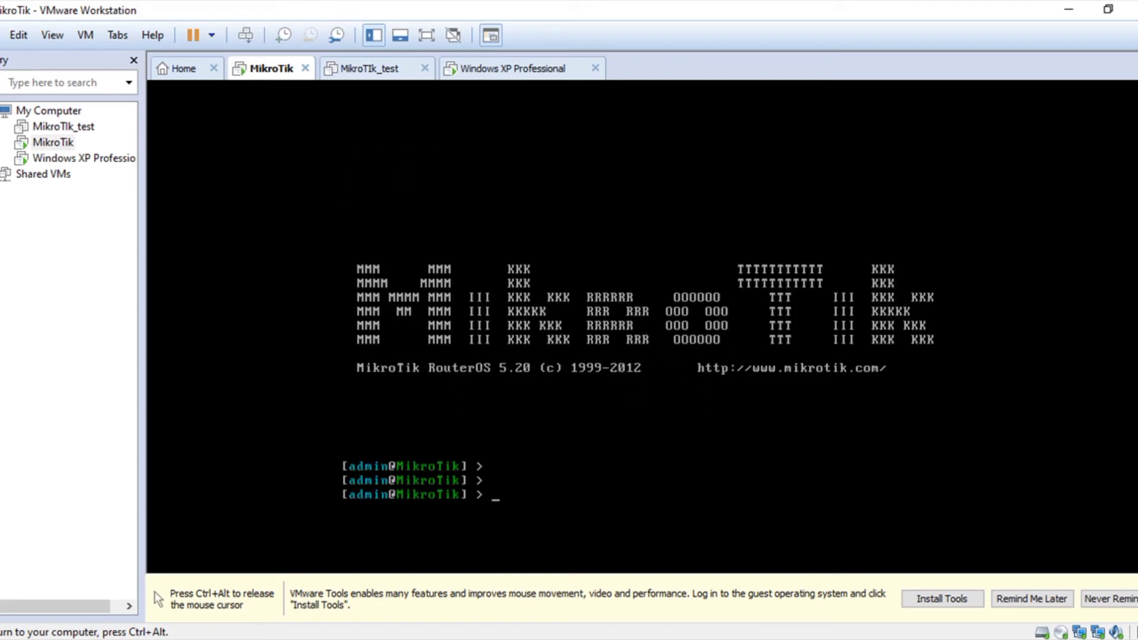
key(ctrl+alt)
click(509, 69)
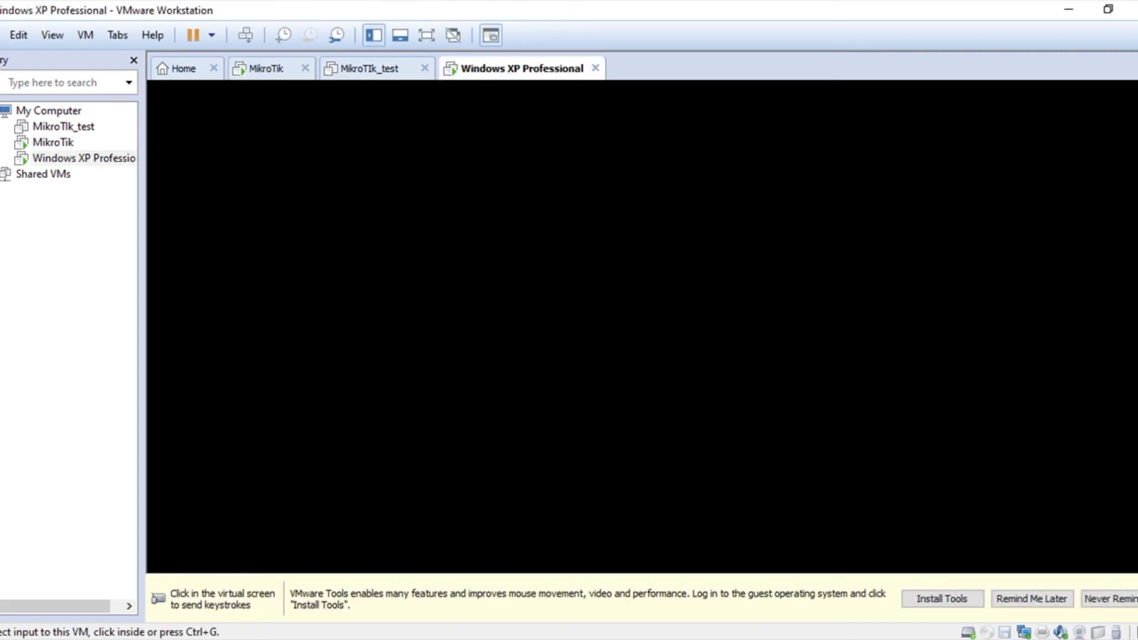
Step: Go to Control Panel > Network and Internet Connections > Network Connections and select Local Area Connection
click(422, 525)
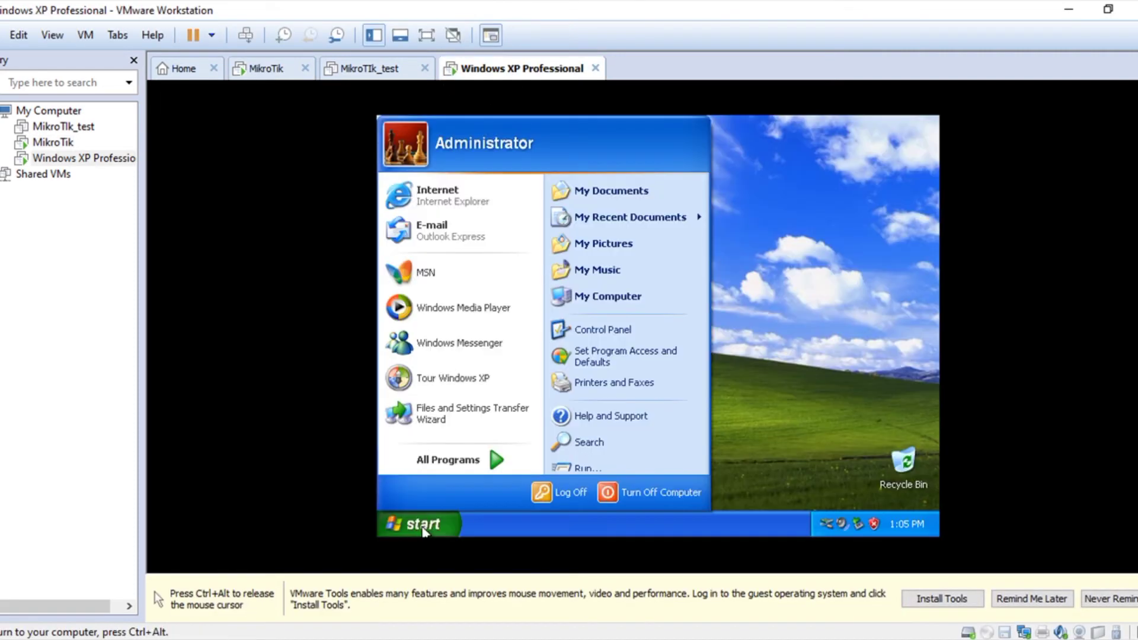
click(617, 334)
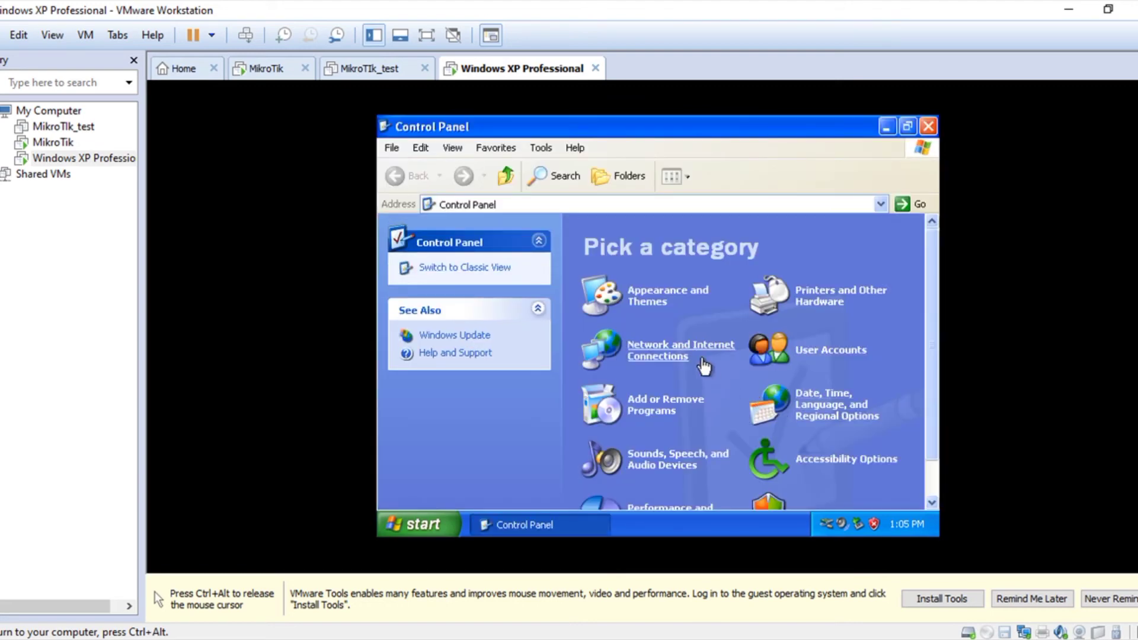
click(677, 352)
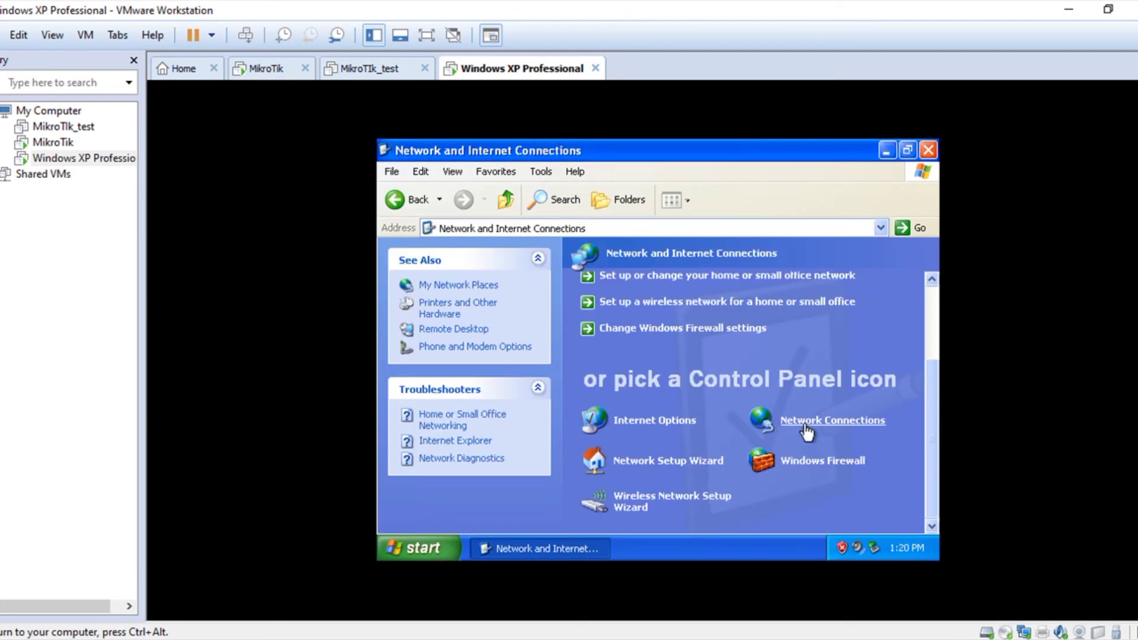
click(805, 427)
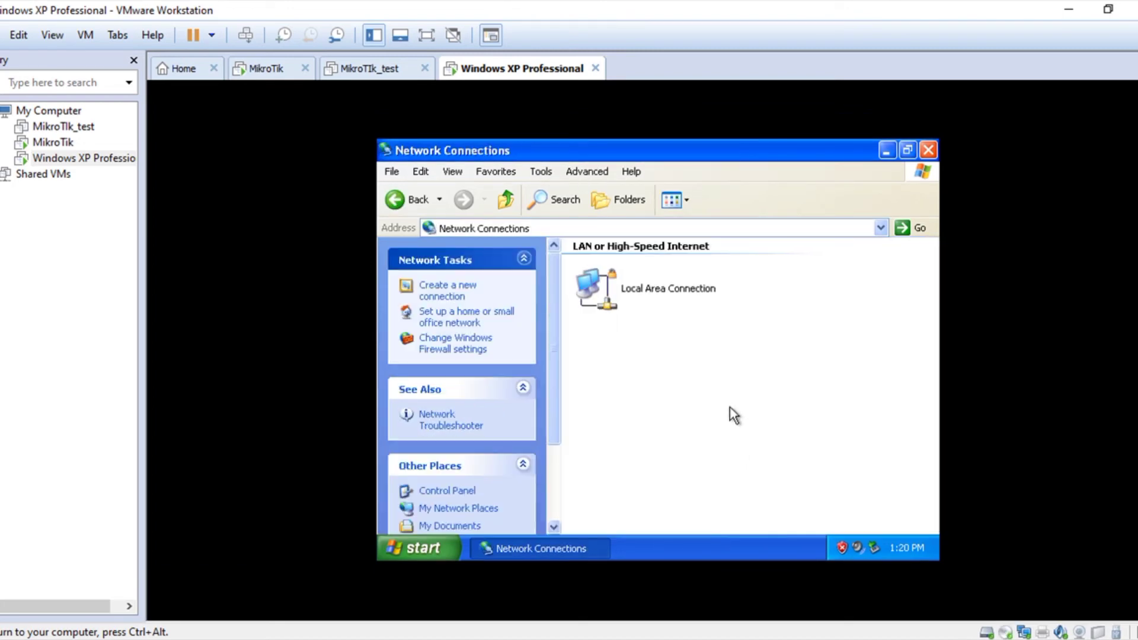
click(620, 286)
Step: Check Local Area Connection's Support details: DHCP address 10.0.0.106, gateway 10.0.0.1; then reopen Control Panel
right_click(620, 285)
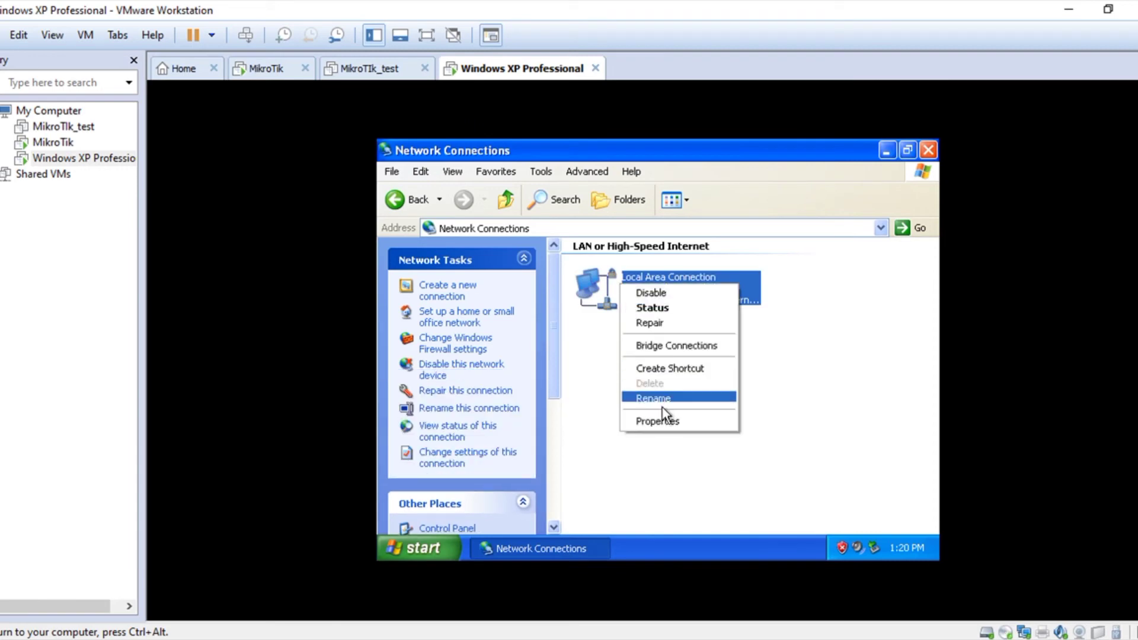
click(644, 305)
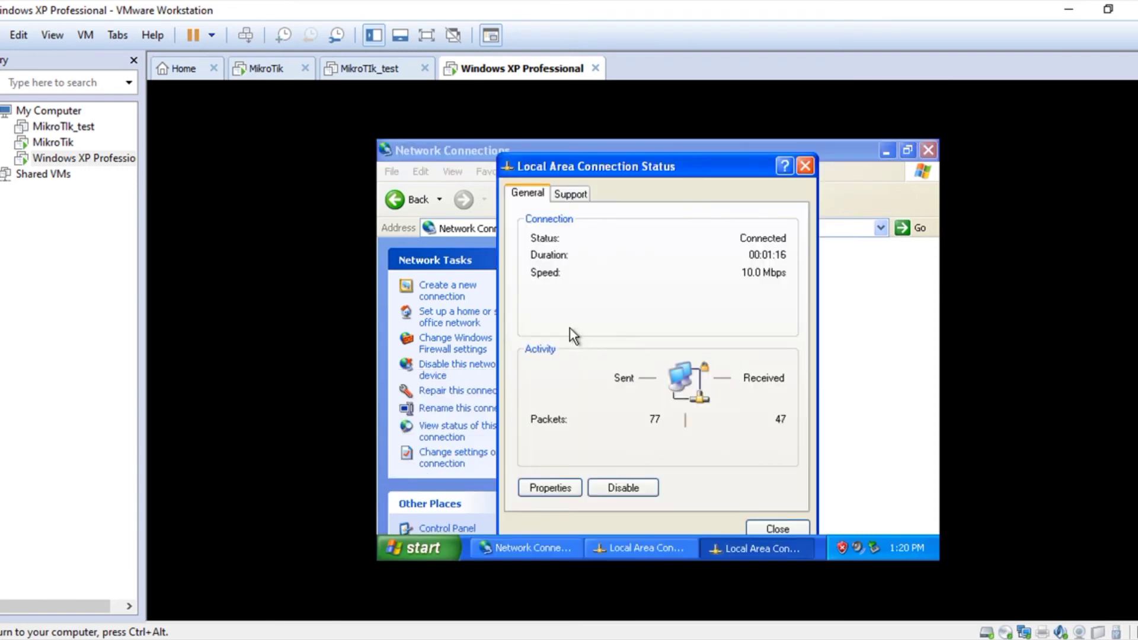
click(570, 195)
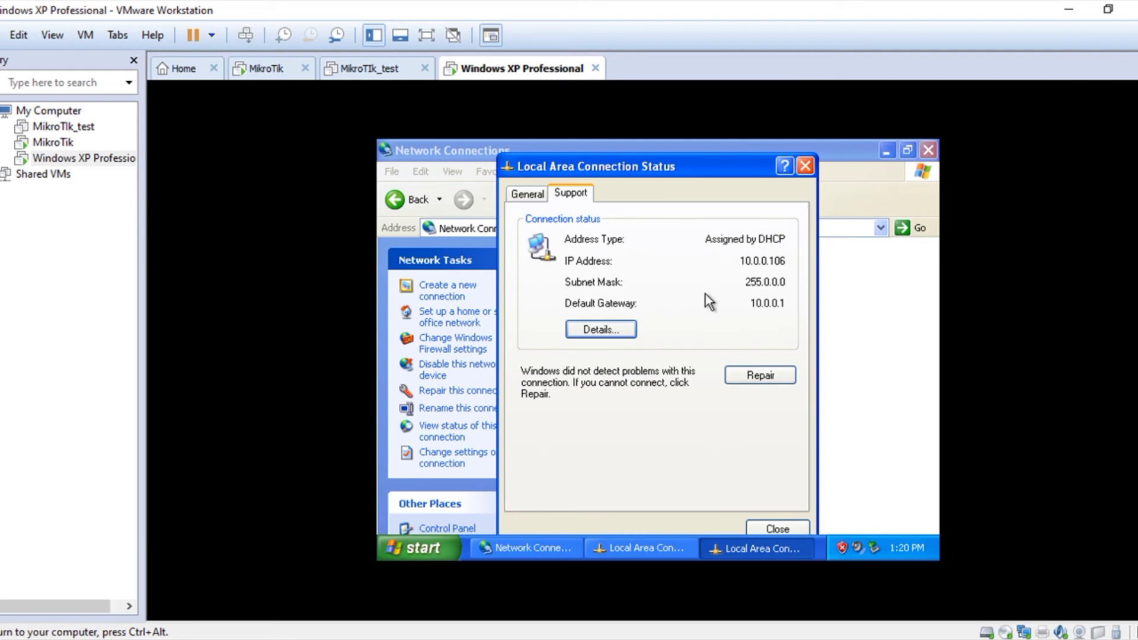
click(774, 528)
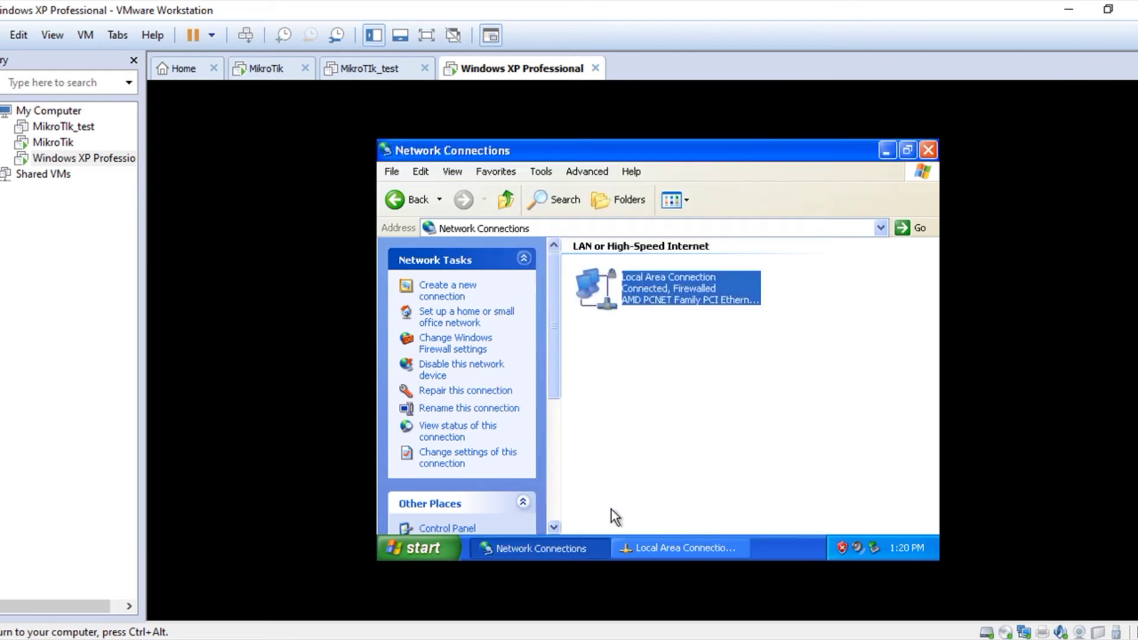
click(416, 549)
key(c)
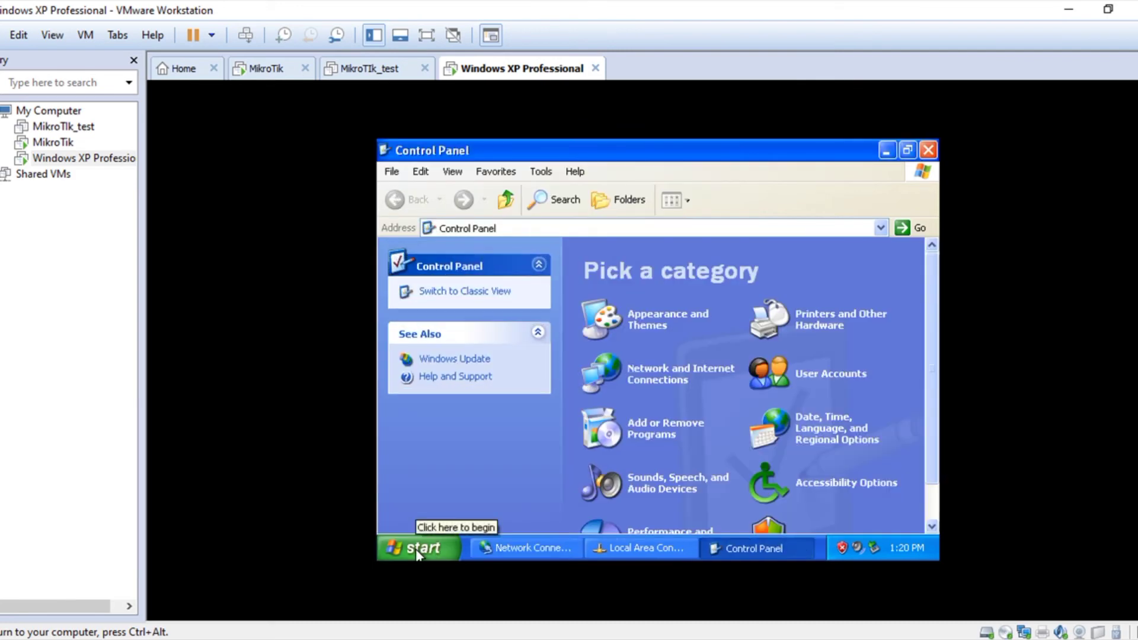
Step: Launch cmd from Run, ping google.com for replies from 142.250.217.78, then stop with Ctrl+C
click(418, 549)
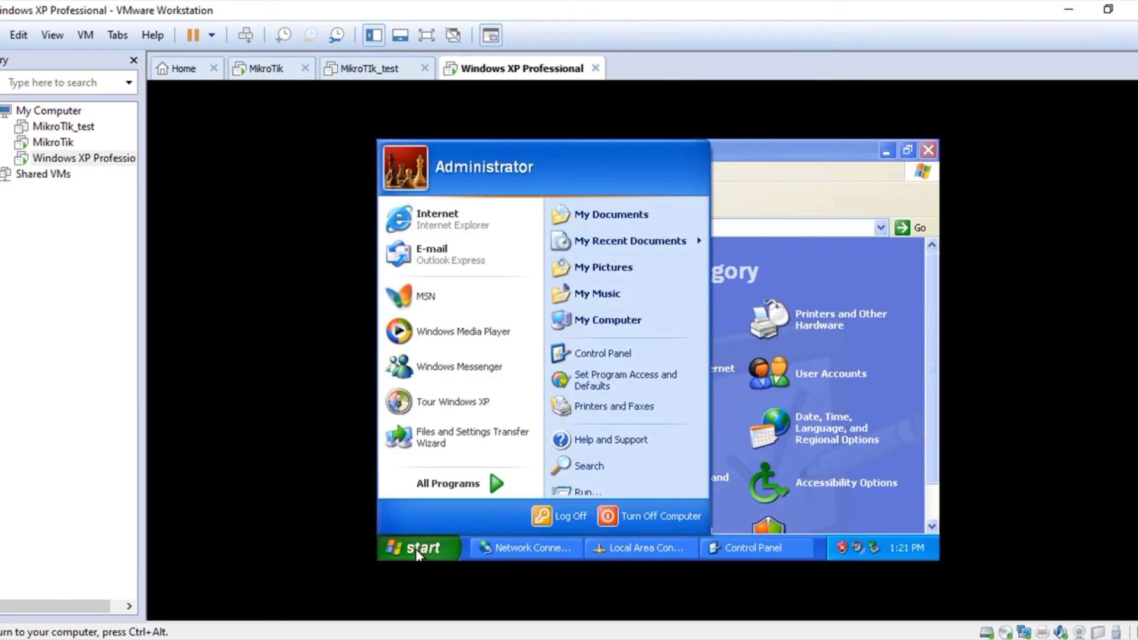
click(564, 490)
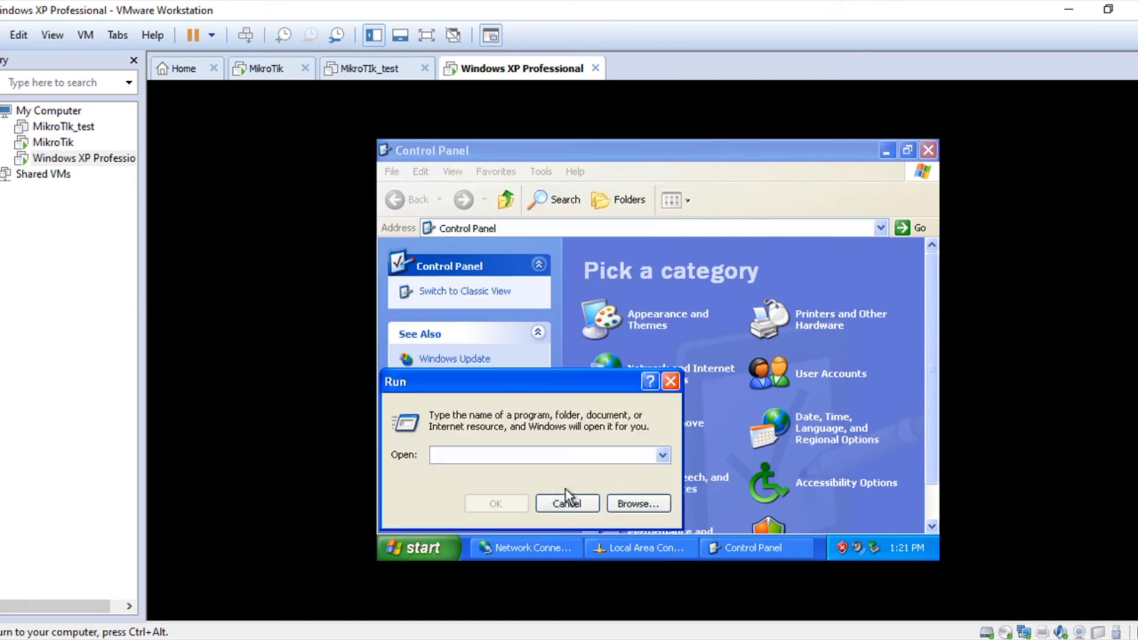
text(cmd)
key(Return)
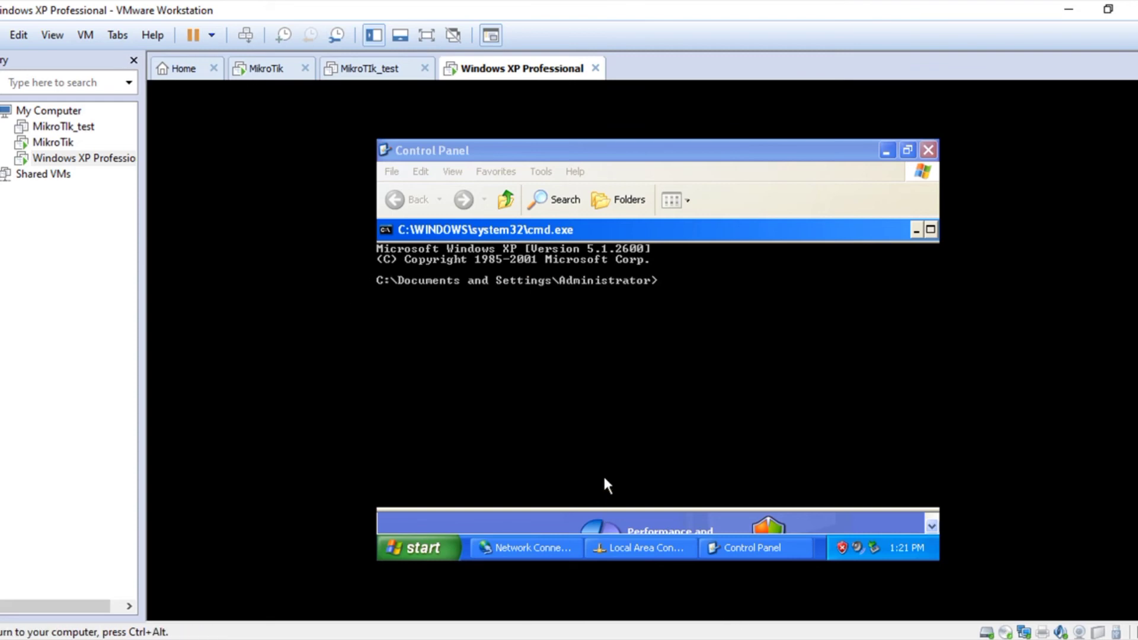
text(pin)
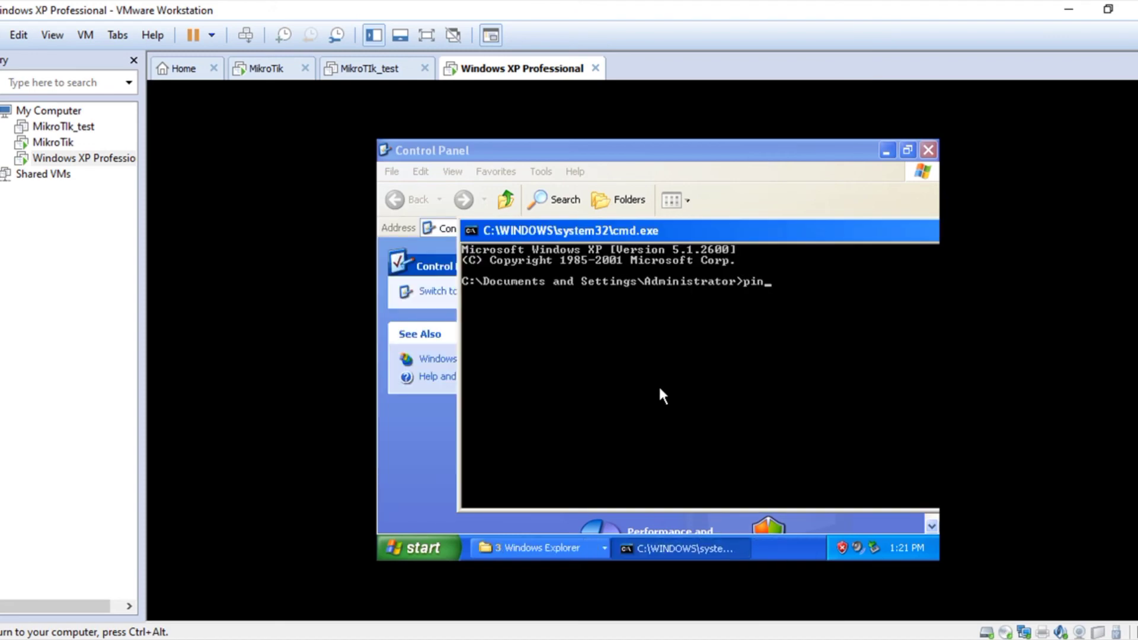
text(g google.com)
key(Return)
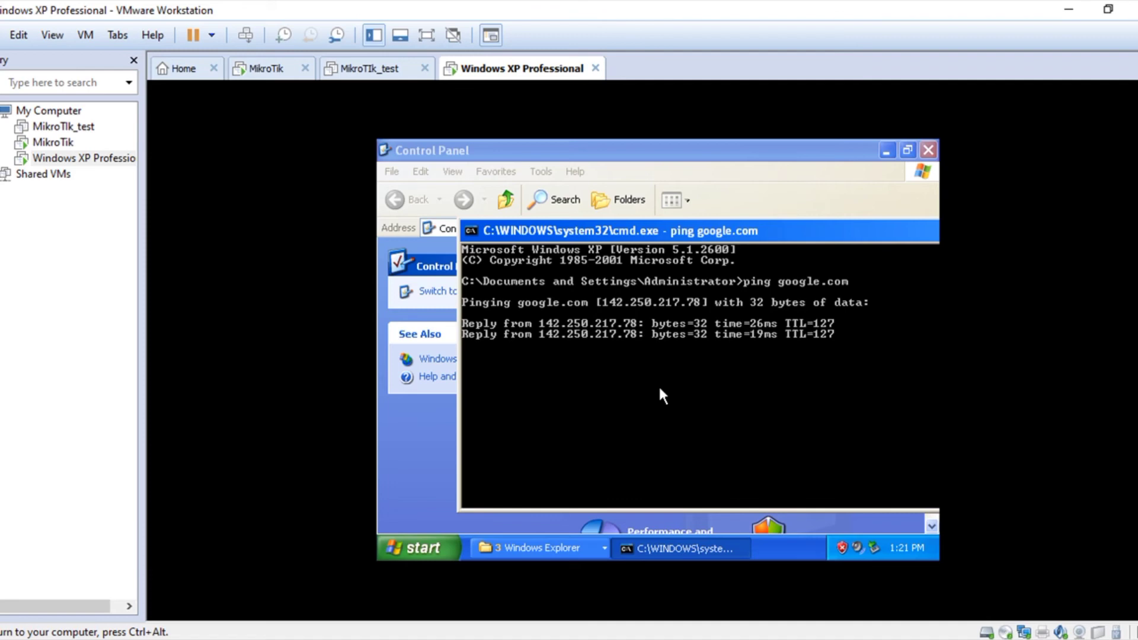
key(ctrl+c)
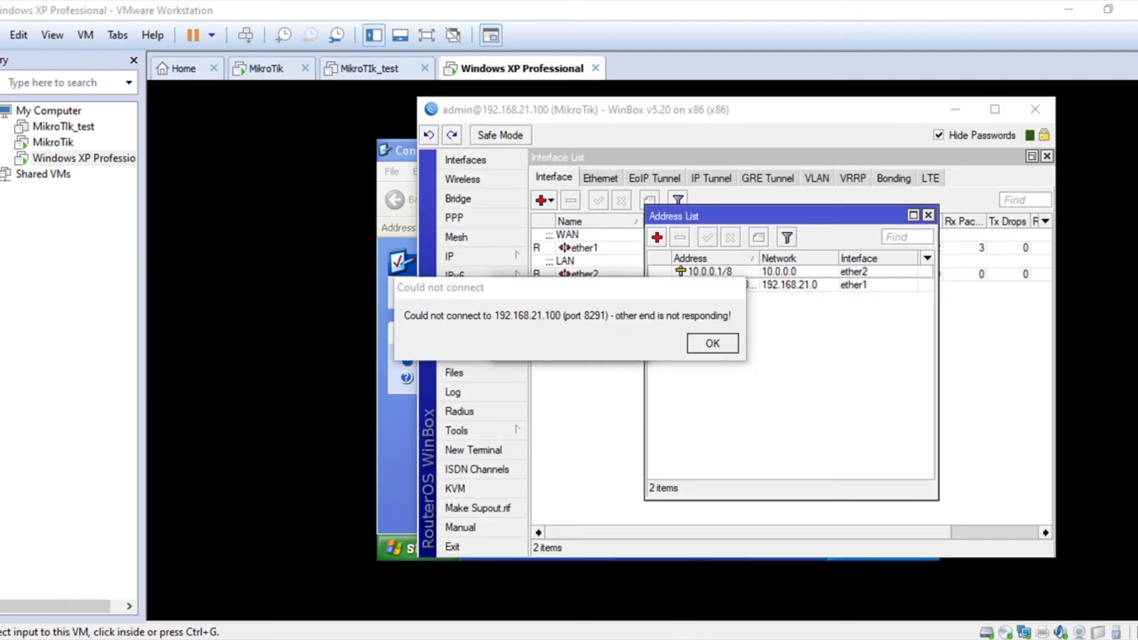
Step: Reconnect WinBox to 192.168.21.100, maximize the session, and show the IP Address List
right_click(724, 639)
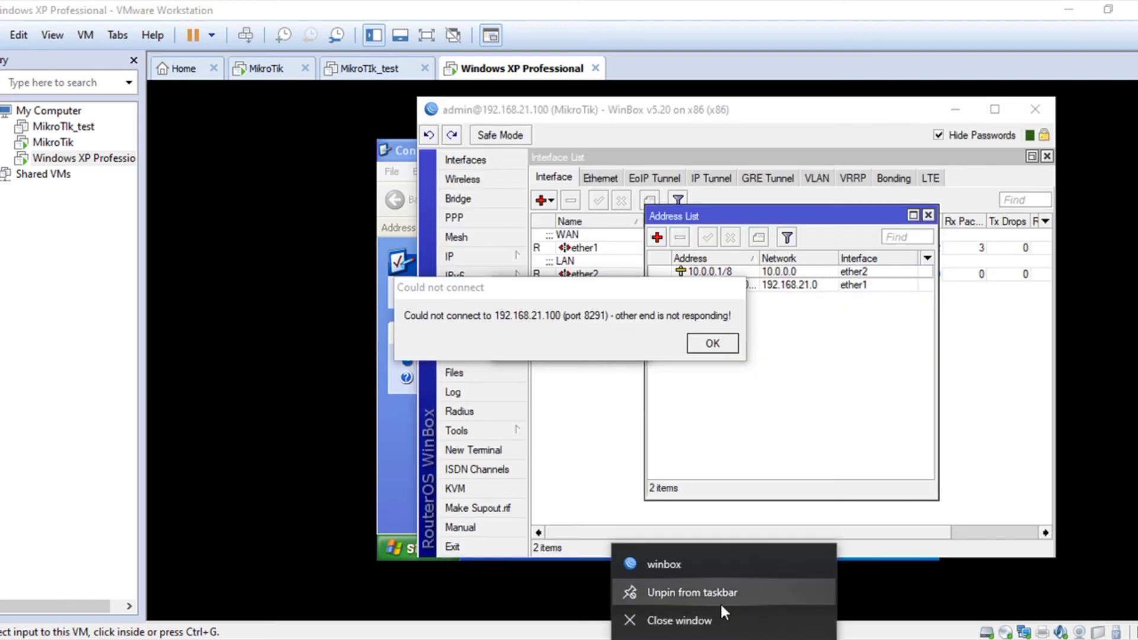
click(705, 562)
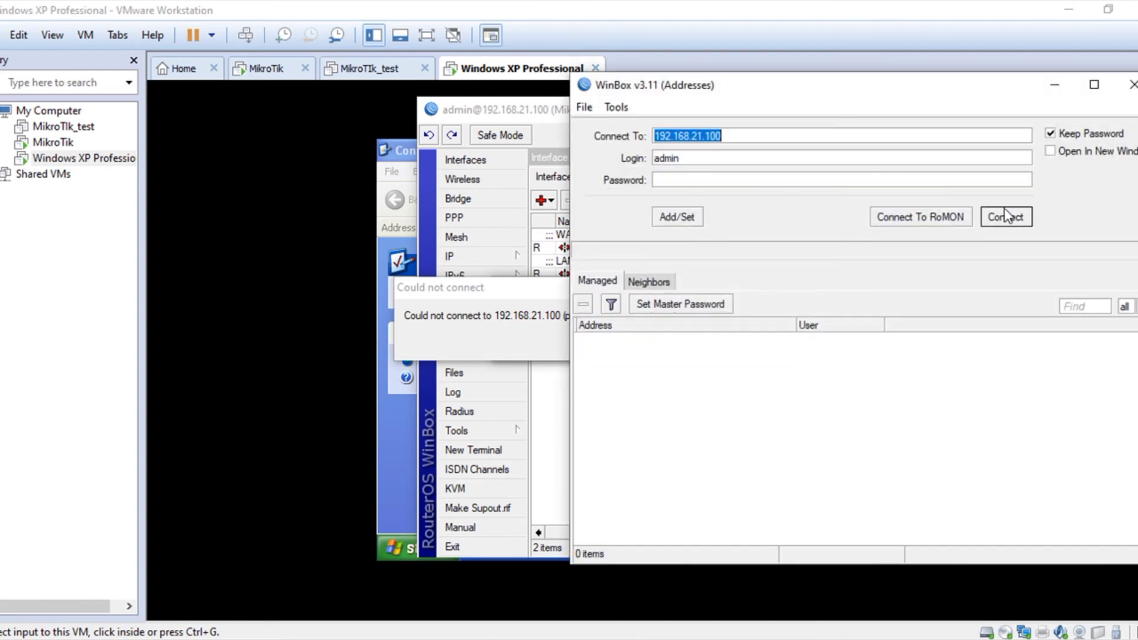
click(1006, 217)
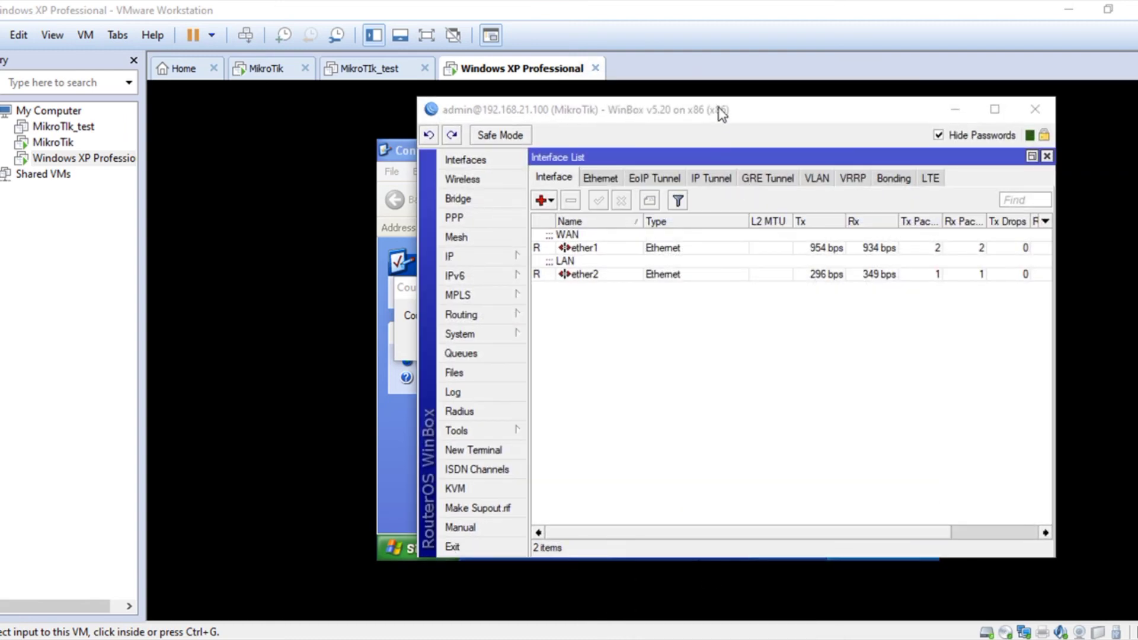
double_click(719, 109)
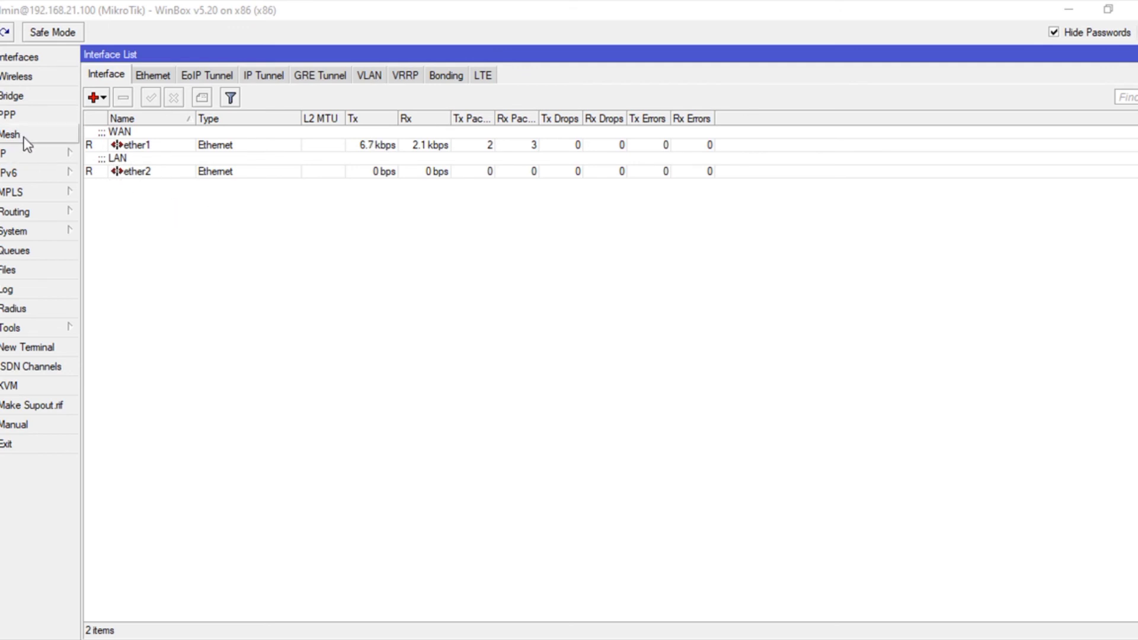
click(26, 154)
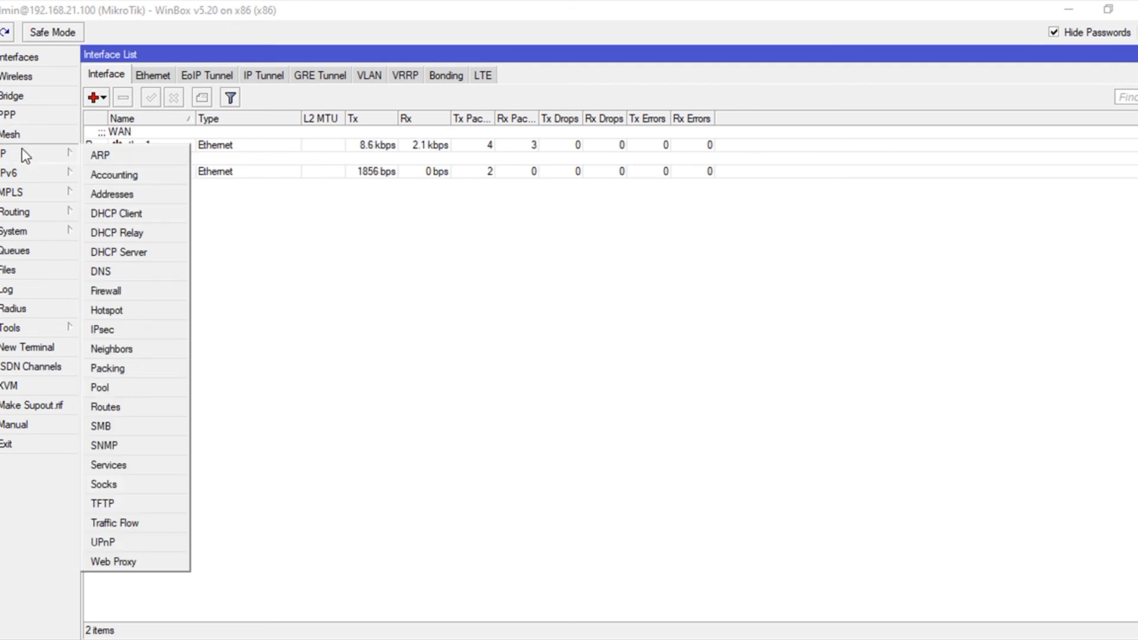
click(113, 195)
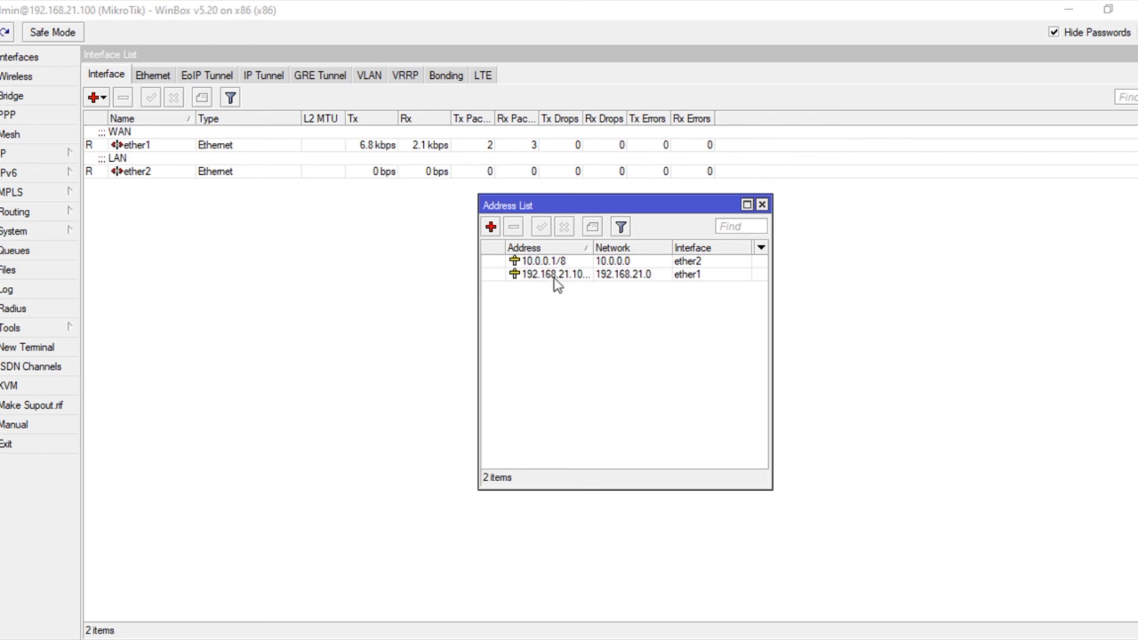
click(74, 151)
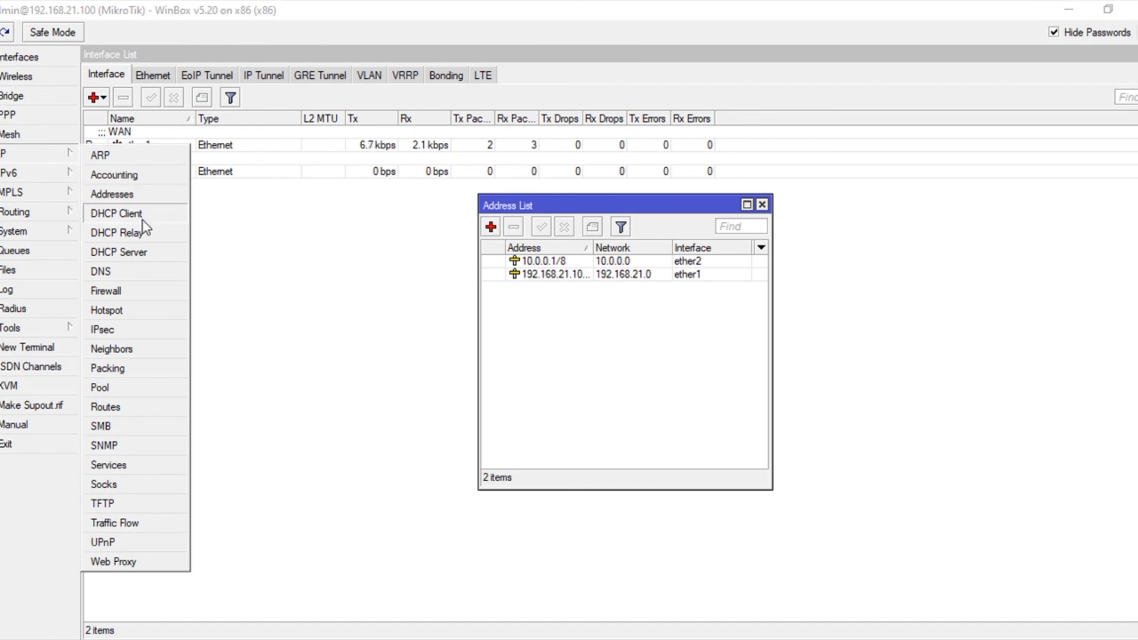
Step: Review the DHCP server dhcp1 running on ether2
click(142, 254)
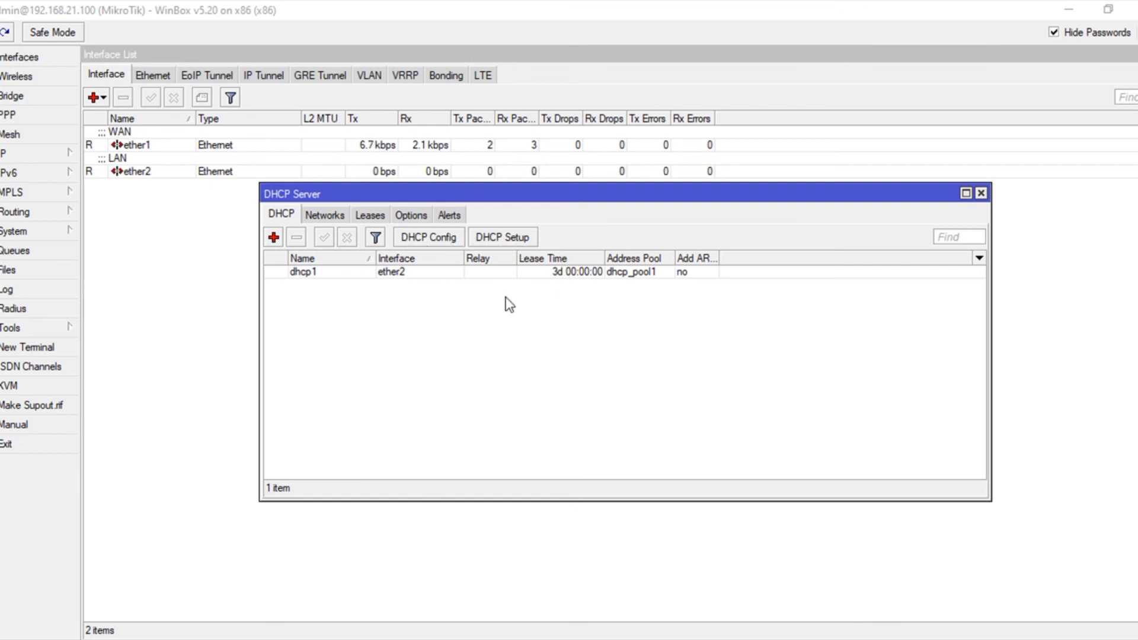
click(981, 194)
click(29, 154)
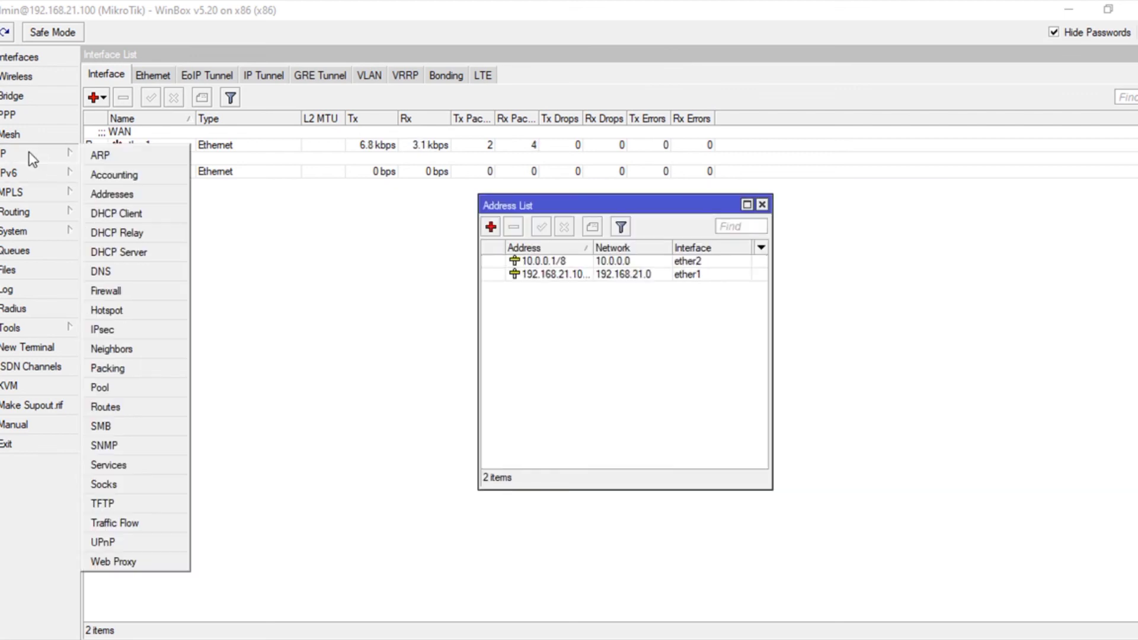
Step: Inspect the Firewall NAT srcnat rule masquerading 10.0.0.0/8, then close the Firewall window
click(145, 294)
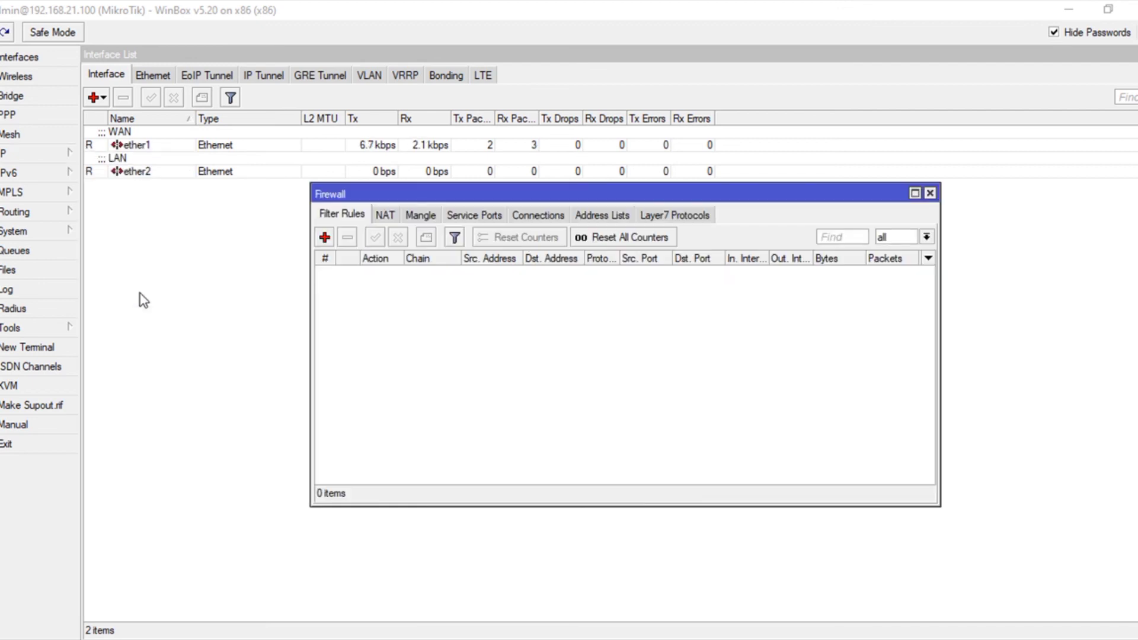
click(385, 216)
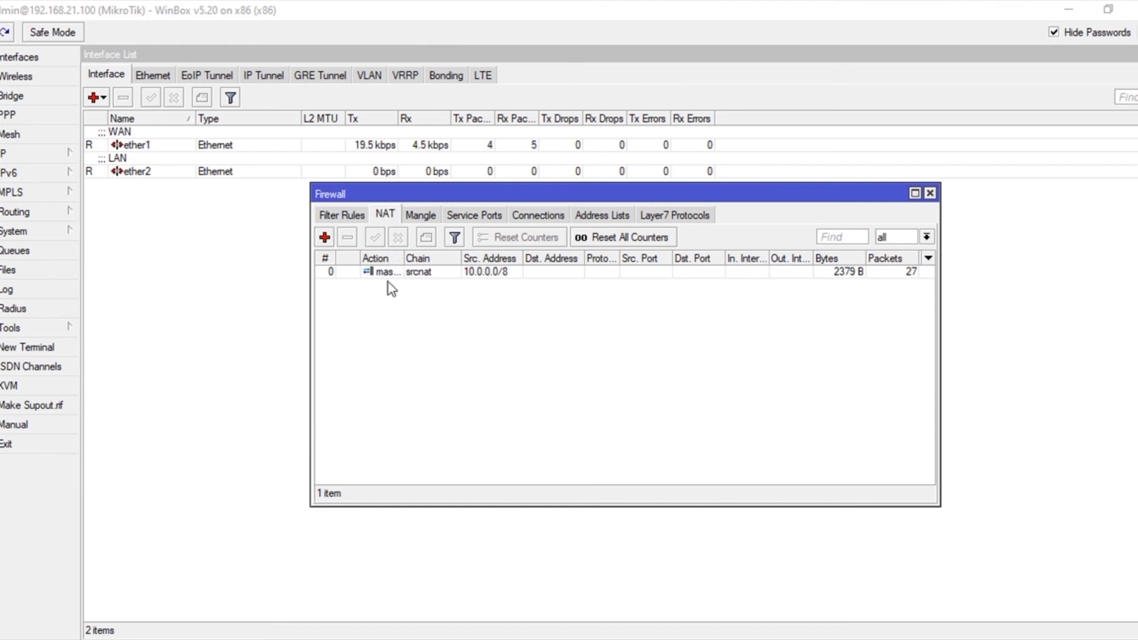
double_click(390, 273)
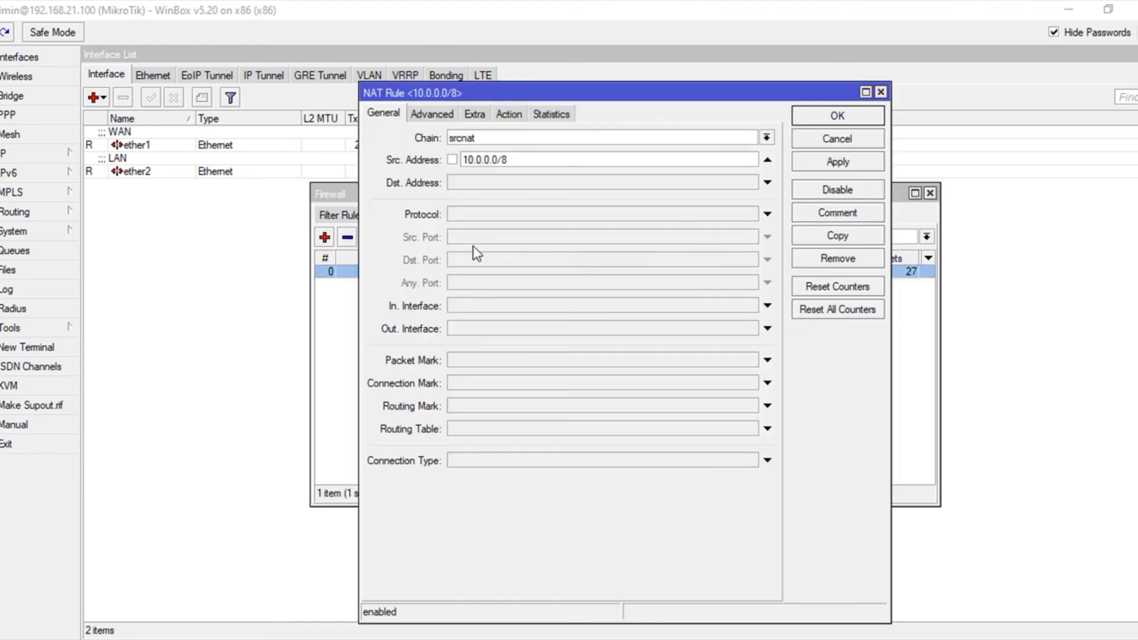
drag(529, 156, 448, 160)
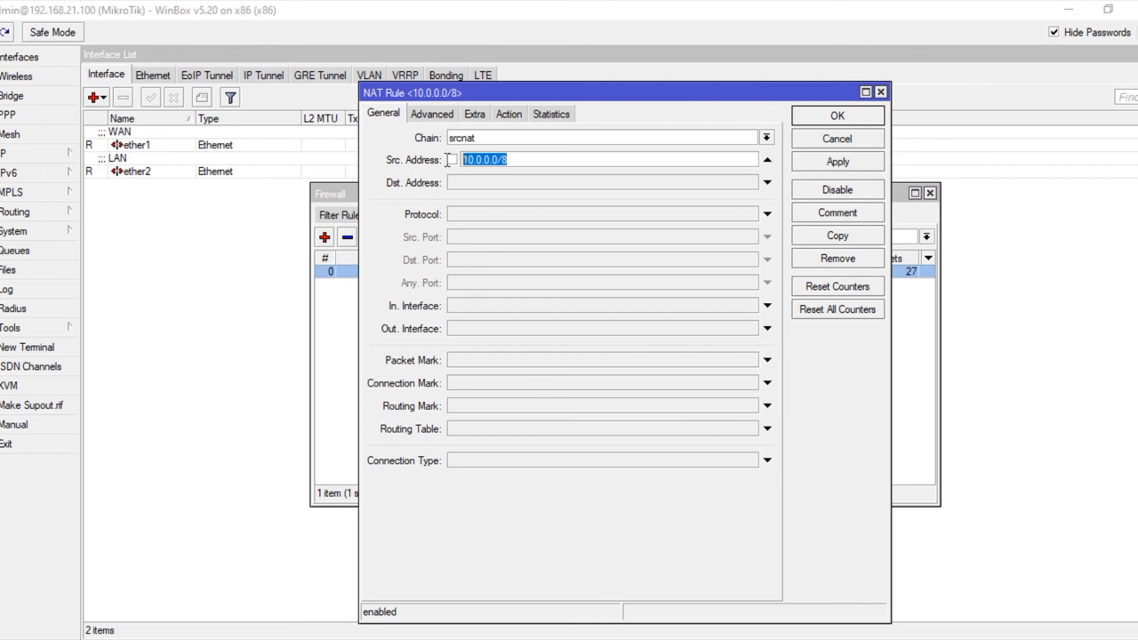
click(534, 157)
click(509, 114)
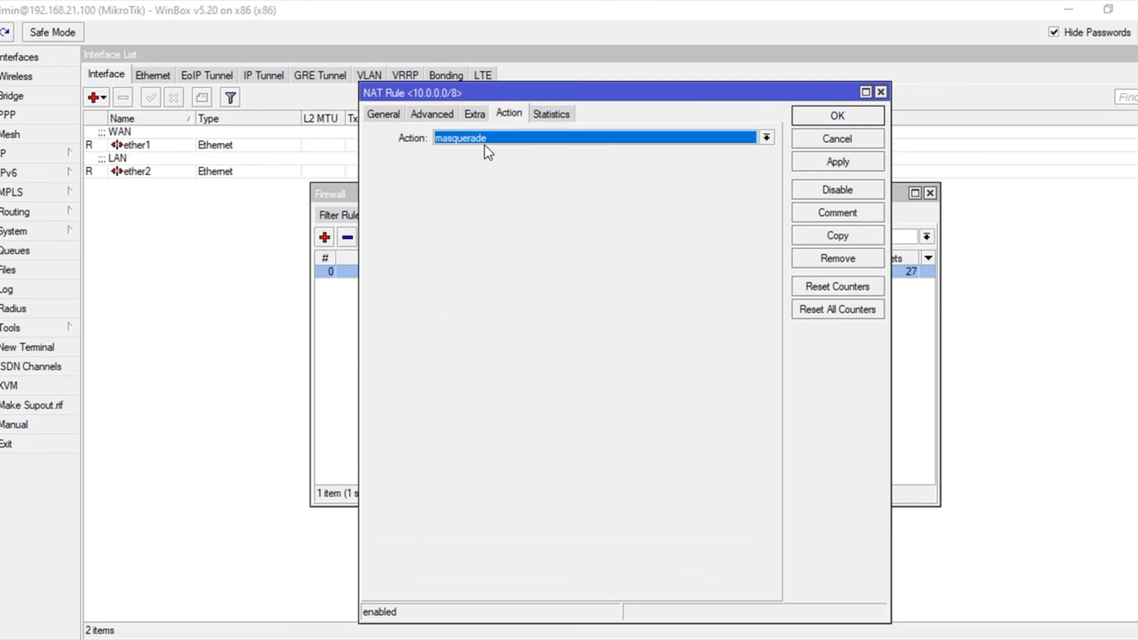
click(815, 158)
click(819, 119)
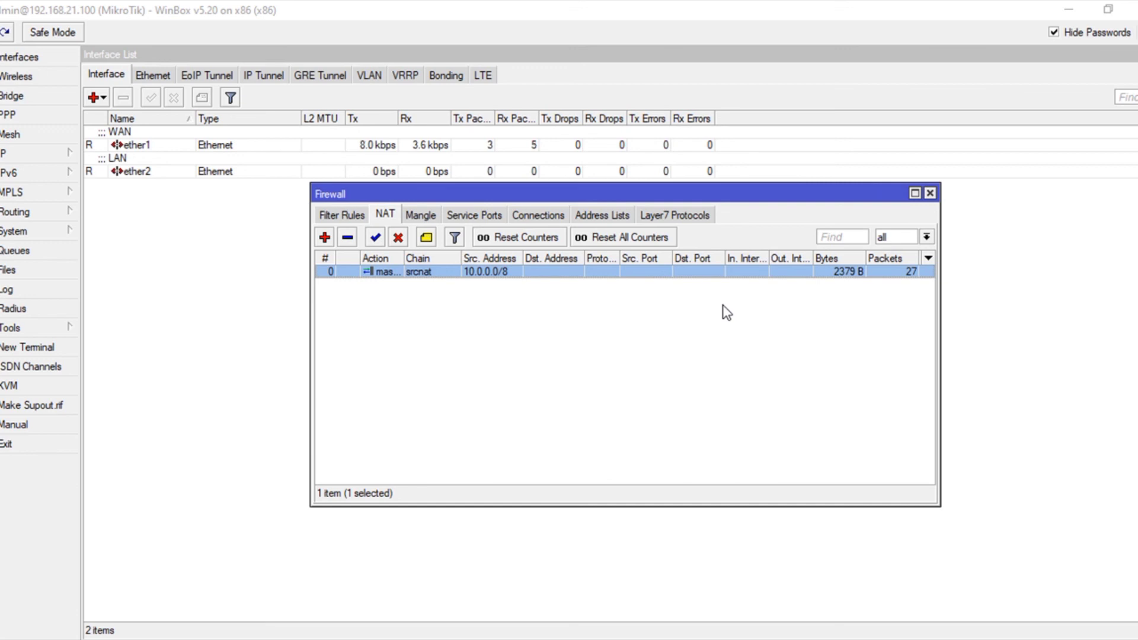
click(930, 193)
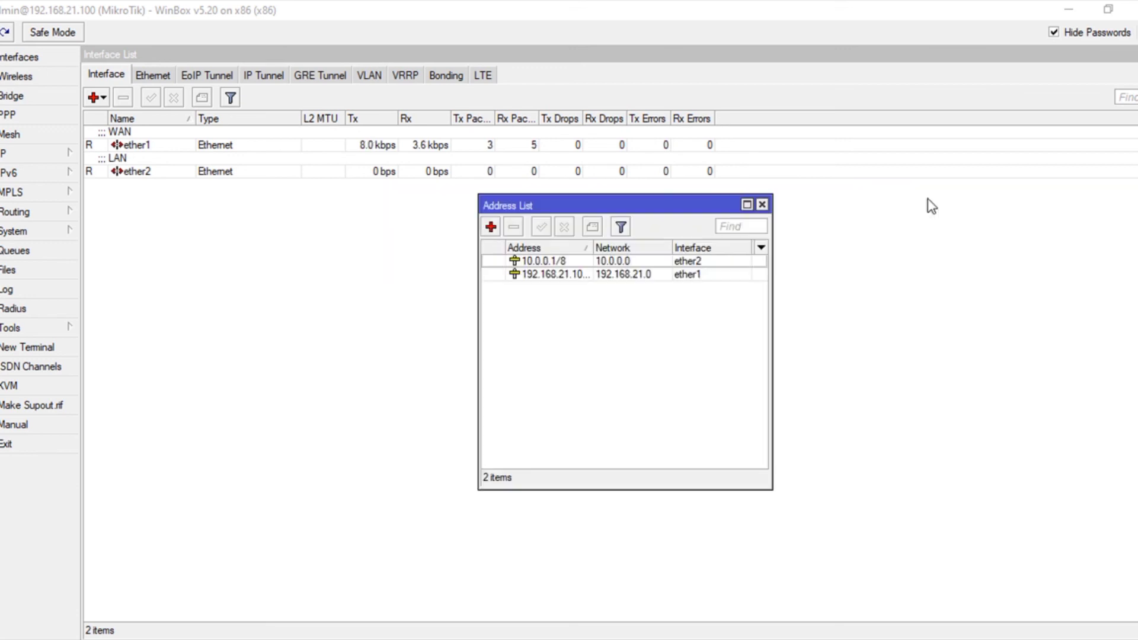
Step: Close the Address List, leaving the Interface List with ether1 (WAN) and ether2 (LAN)
click(763, 204)
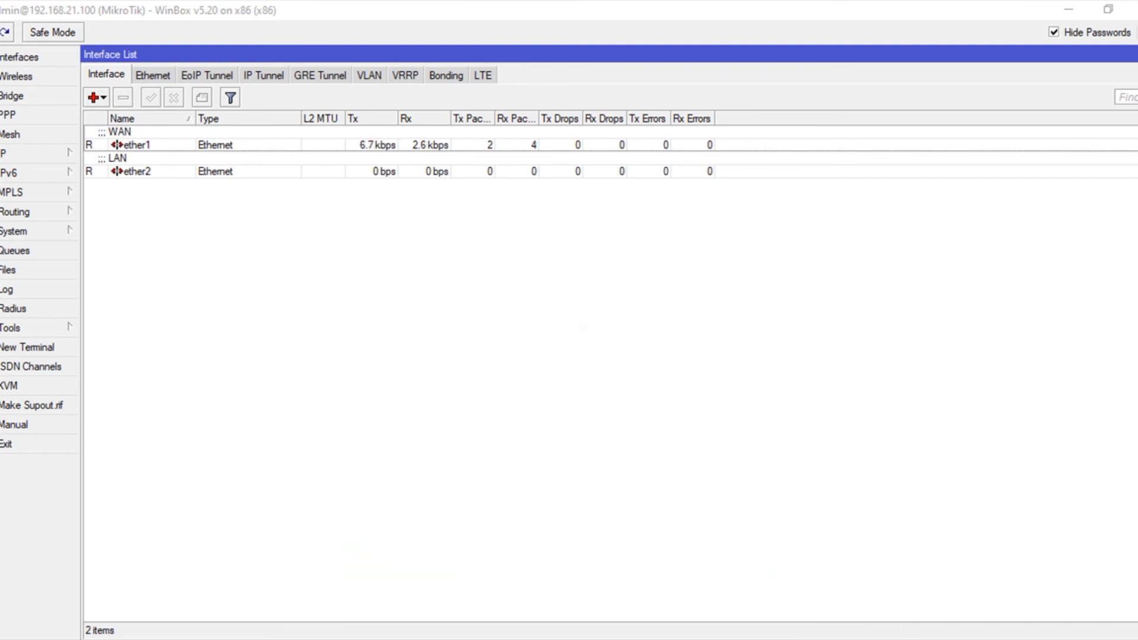
click(931, 639)
click(895, 623)
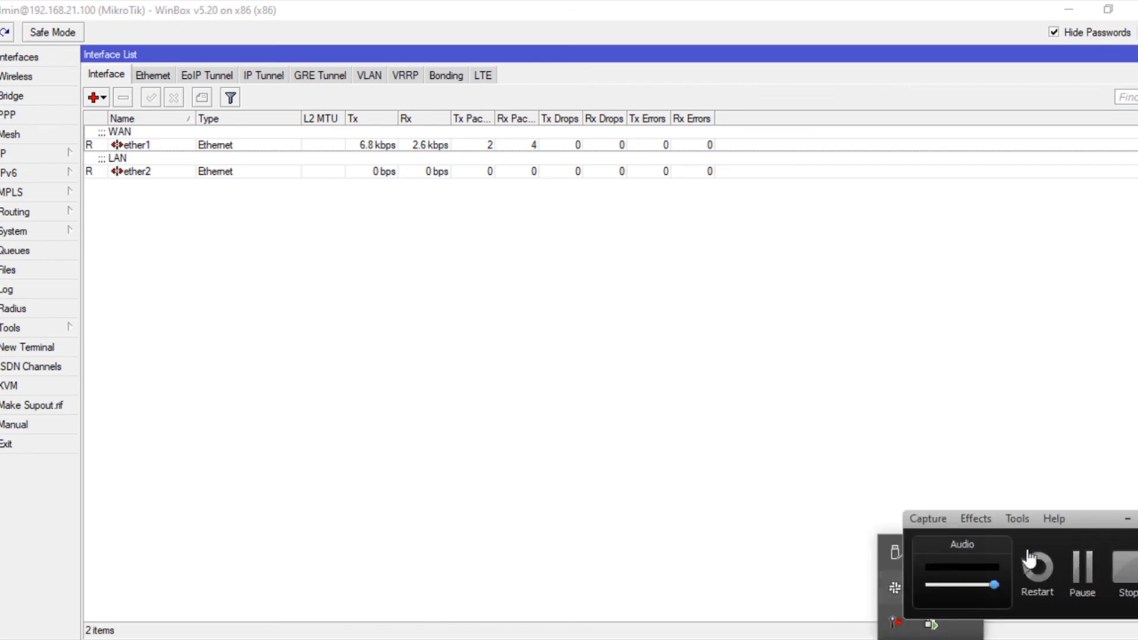